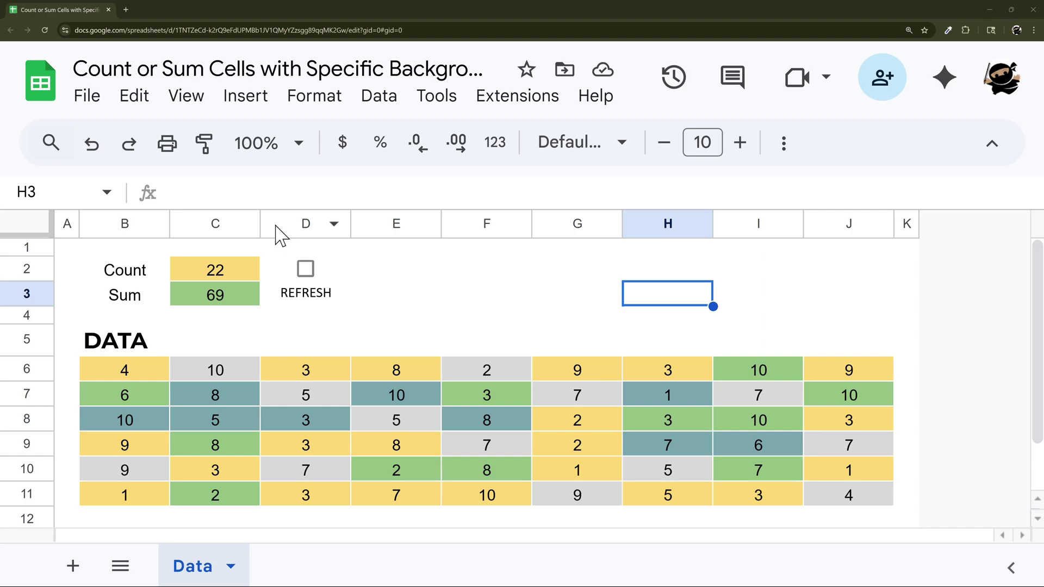
Inspect the COUNTCELLS formula in Count cell C2 without changing it
click(222, 273)
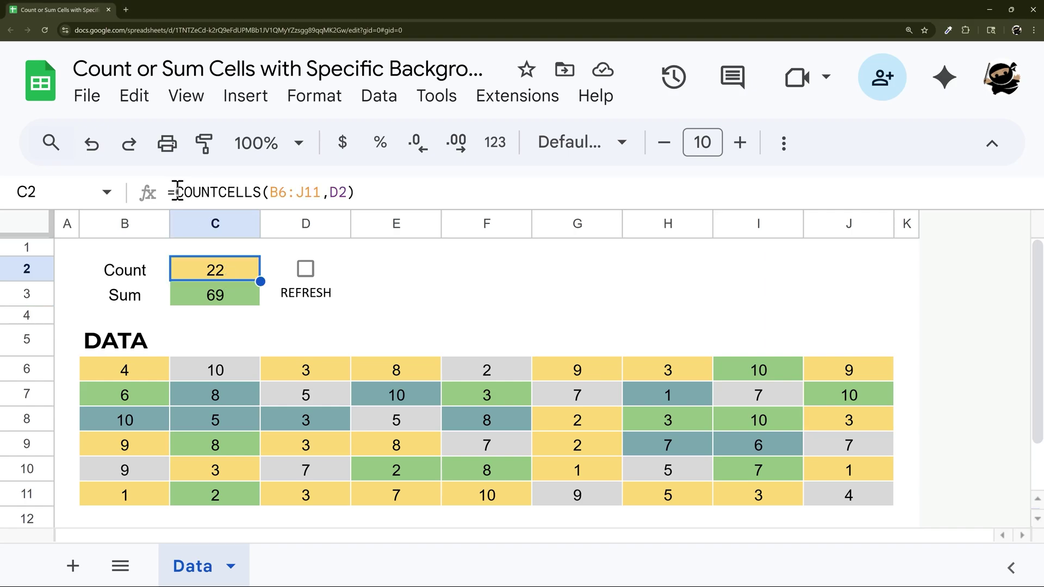
drag(171, 192, 368, 189)
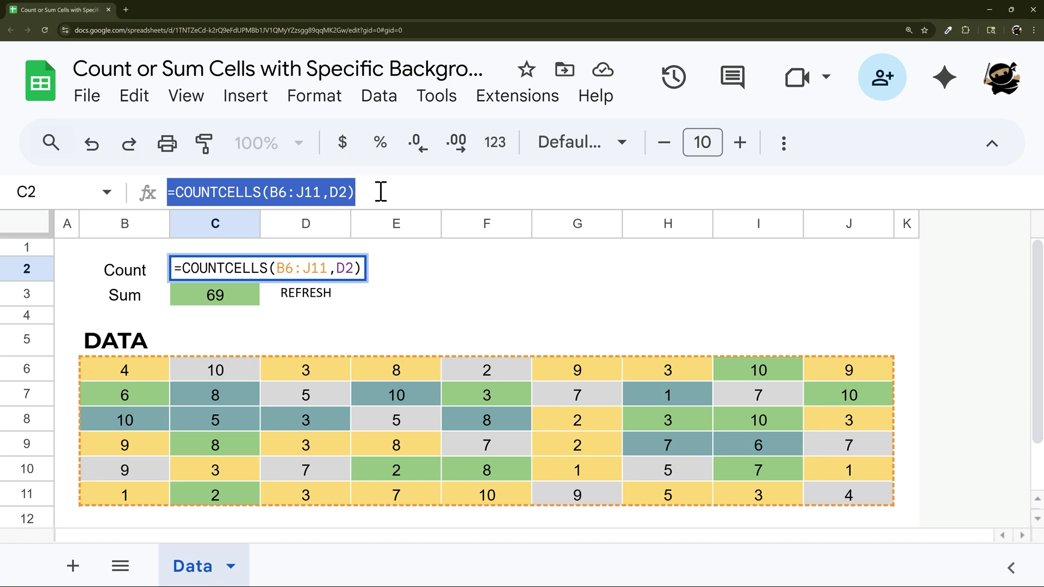
key(Escape)
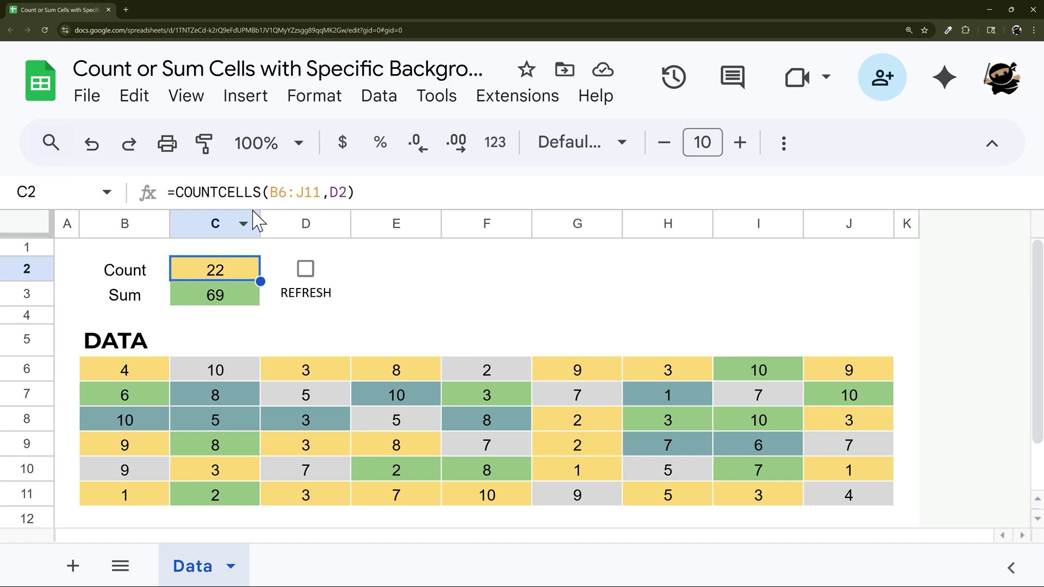
drag(380, 192, 152, 191)
key(Escape)
Look over data cells B6, B9, B11 and C10
click(114, 370)
click(130, 442)
click(136, 492)
click(229, 475)
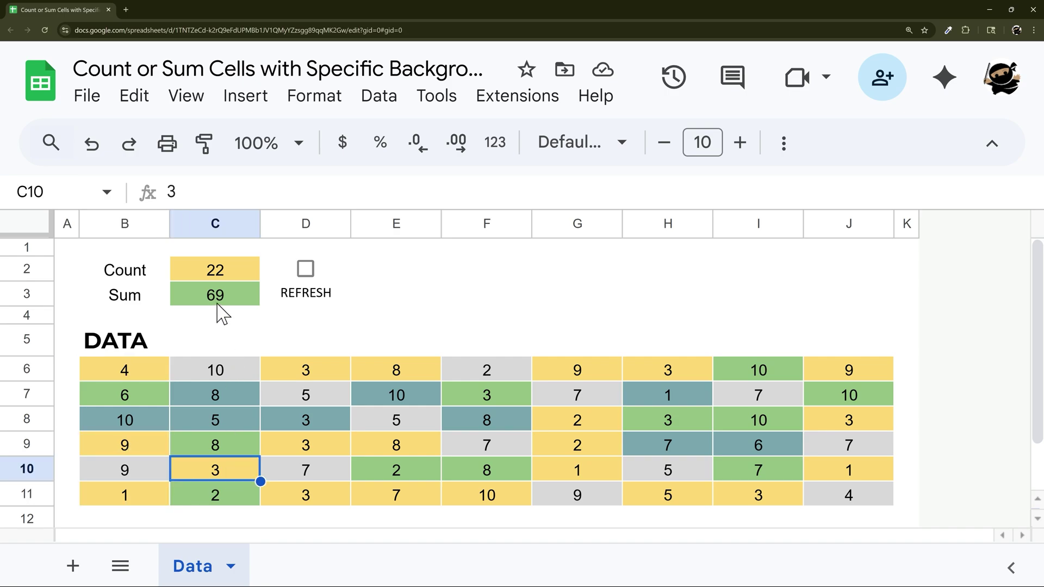
Fill Count cell C2 with teal and tick the REFRESH checkbox in D2
click(235, 275)
click(784, 143)
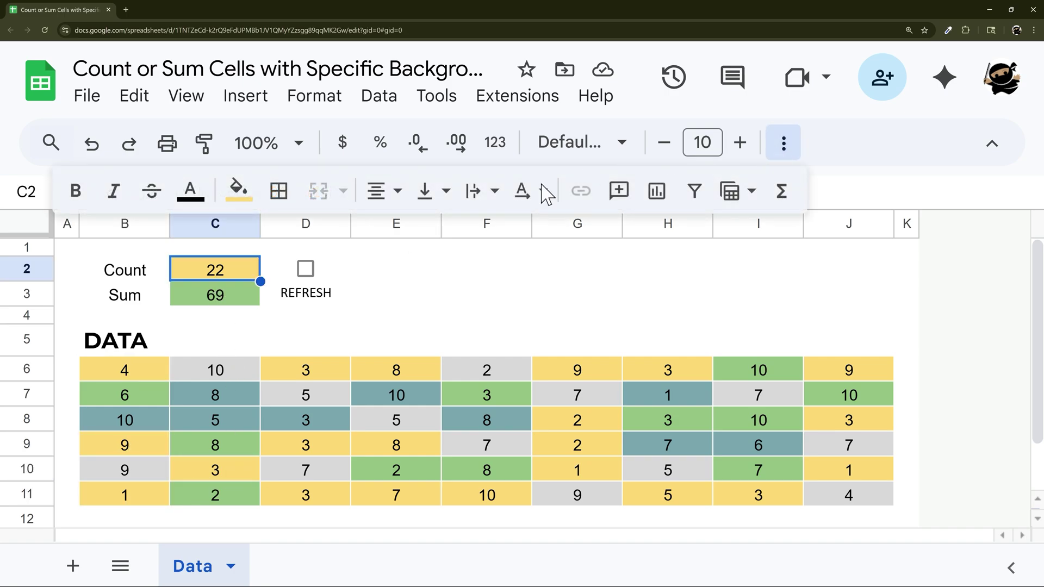
click(240, 190)
click(377, 379)
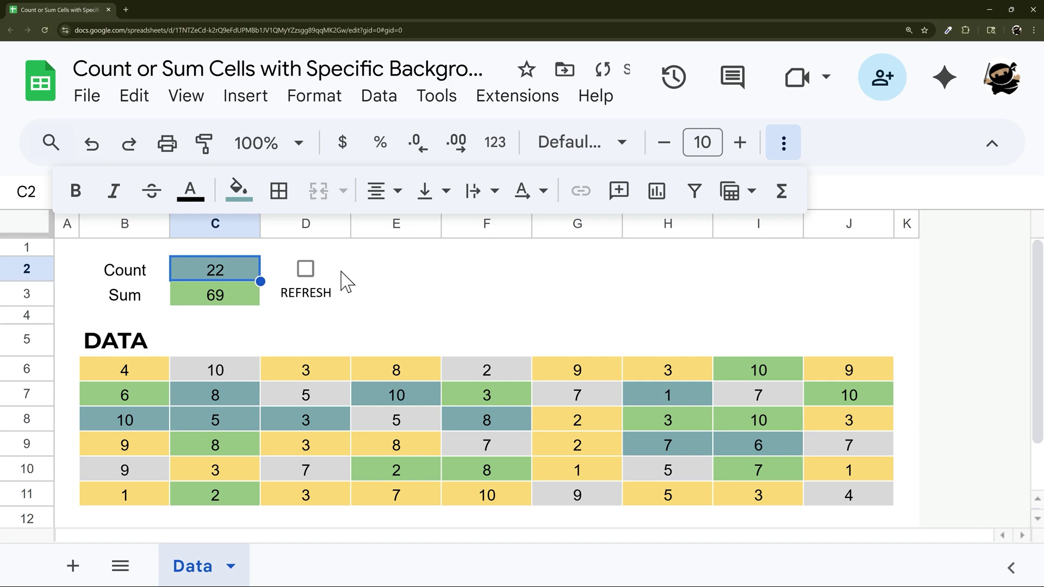
click(306, 270)
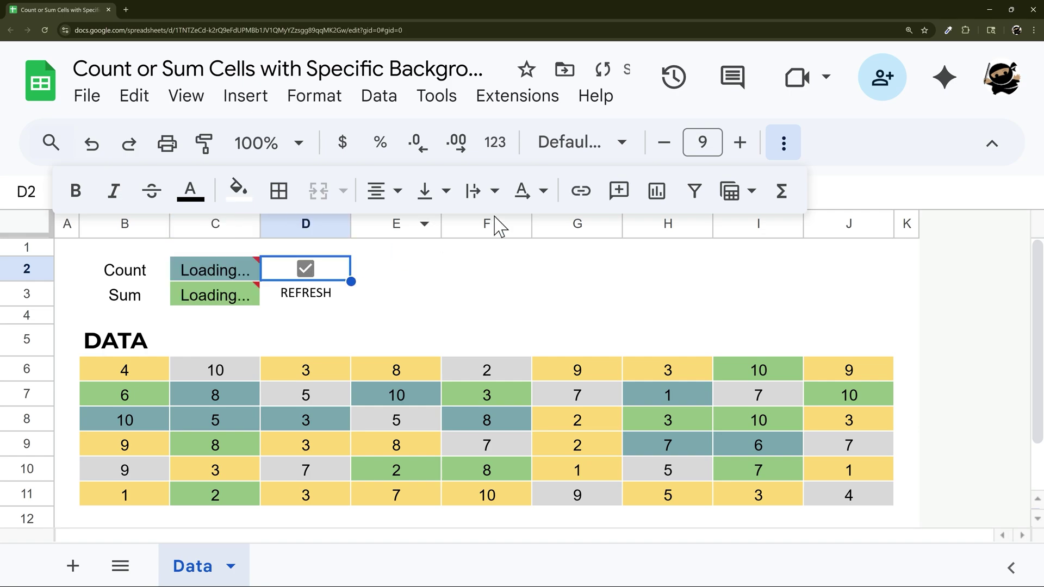
click(783, 144)
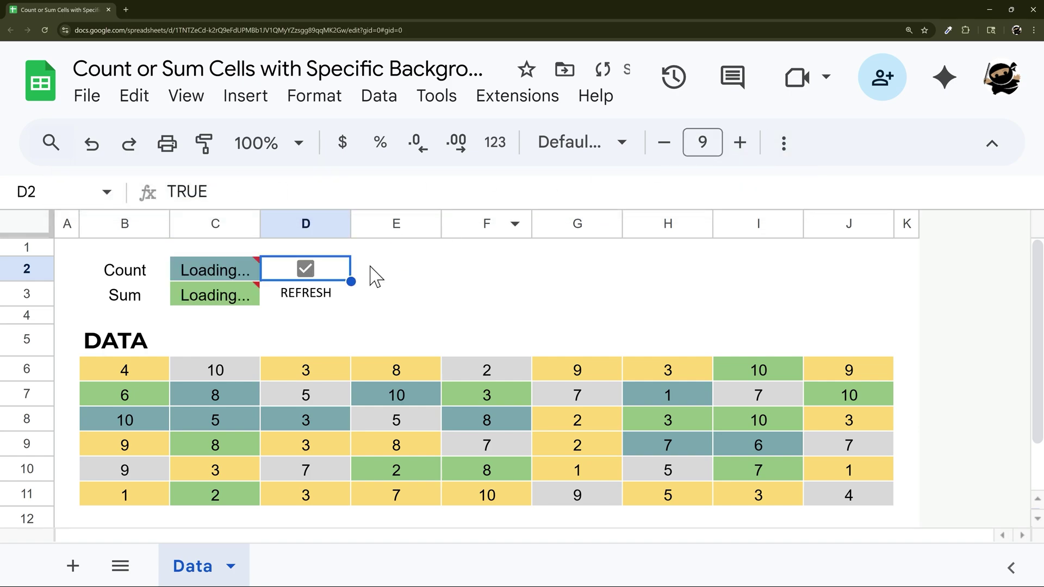
Verify the count of 9 against the teal cells B8:D8, C7, E7, F8, H9 and I9
click(211, 274)
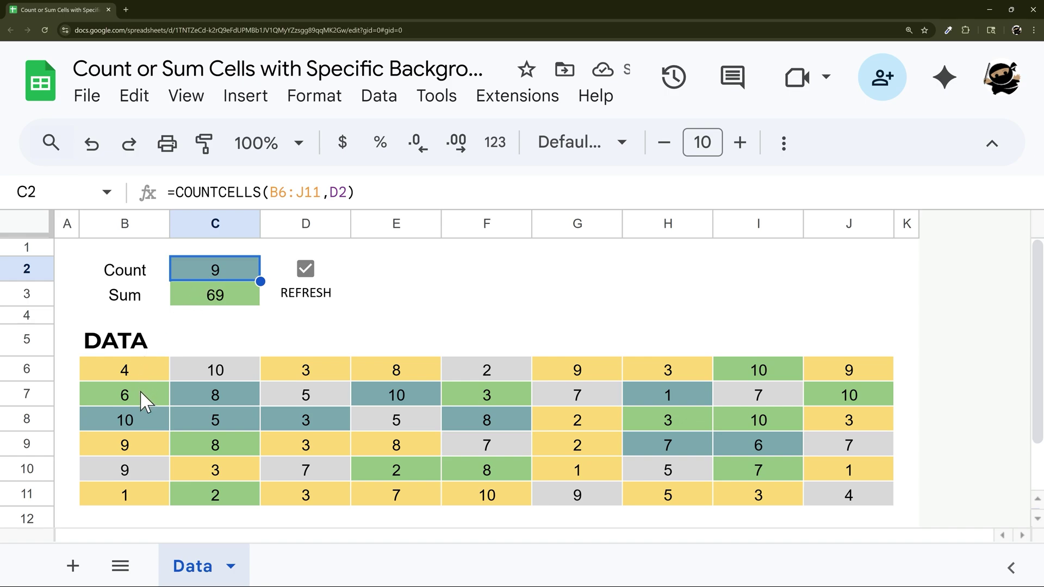
click(135, 427)
drag(135, 427, 292, 416)
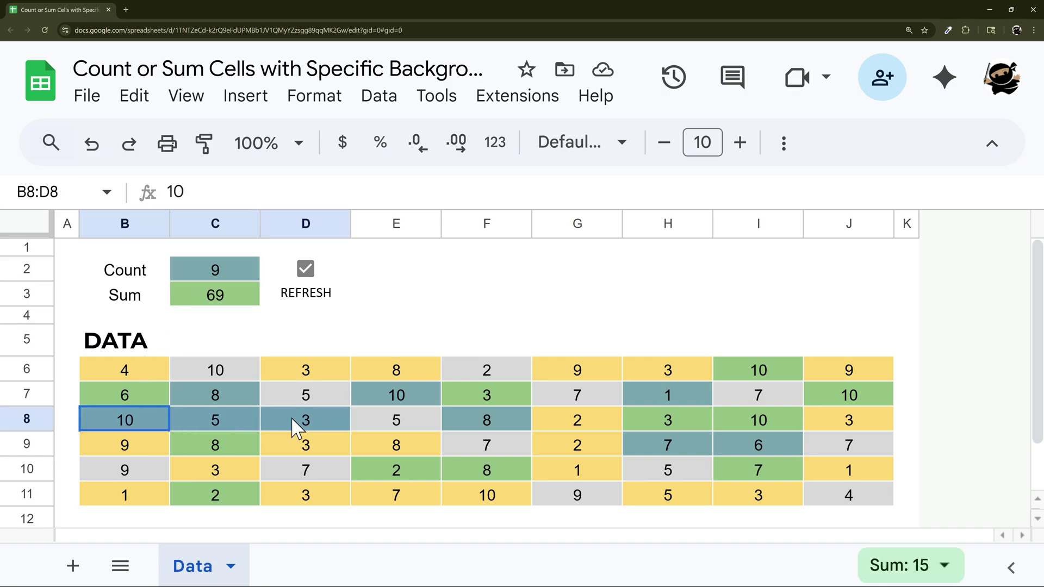
click(247, 398)
click(406, 392)
click(486, 425)
click(686, 441)
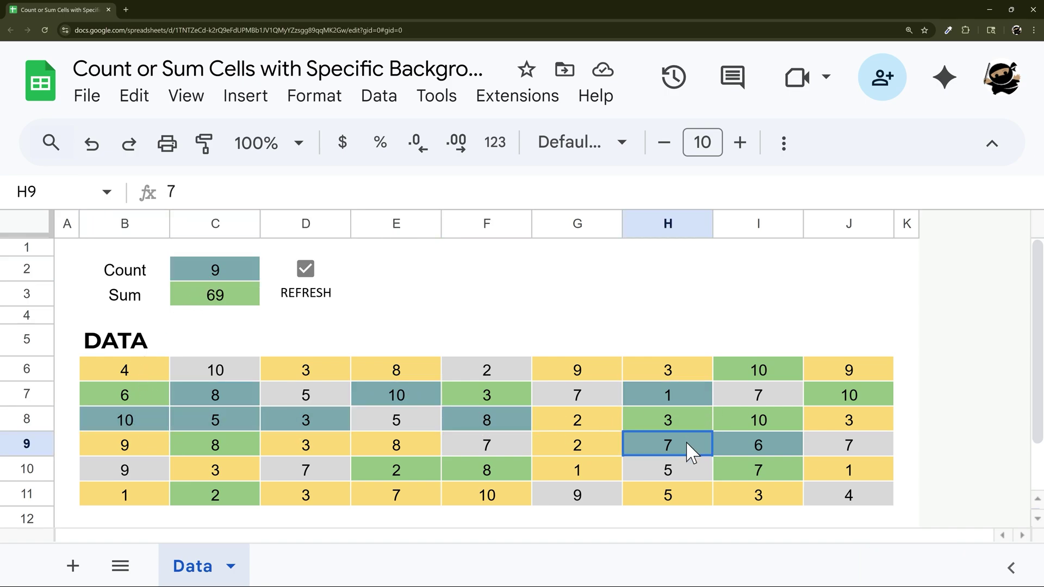
click(753, 442)
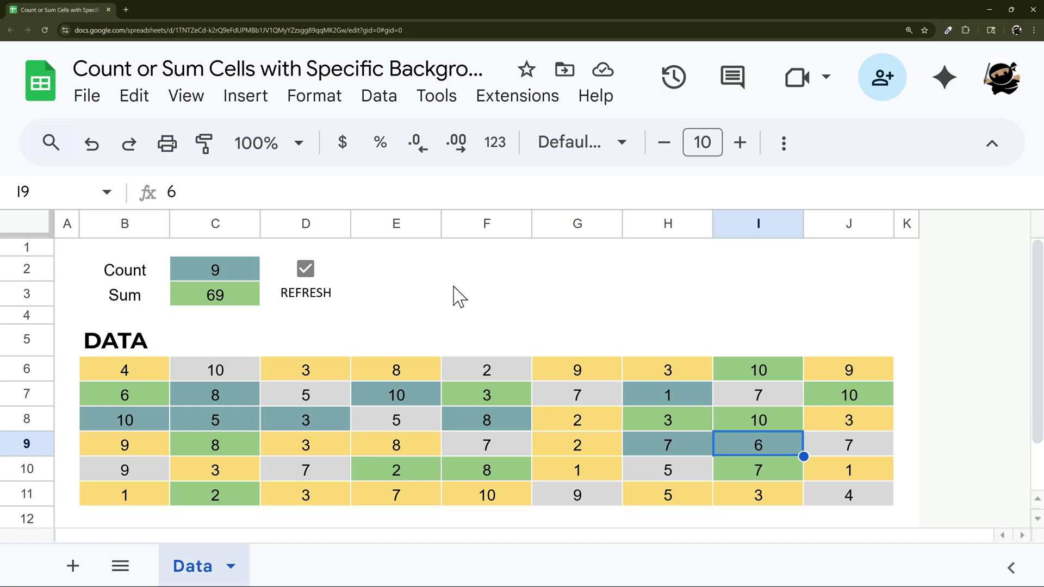
click(240, 268)
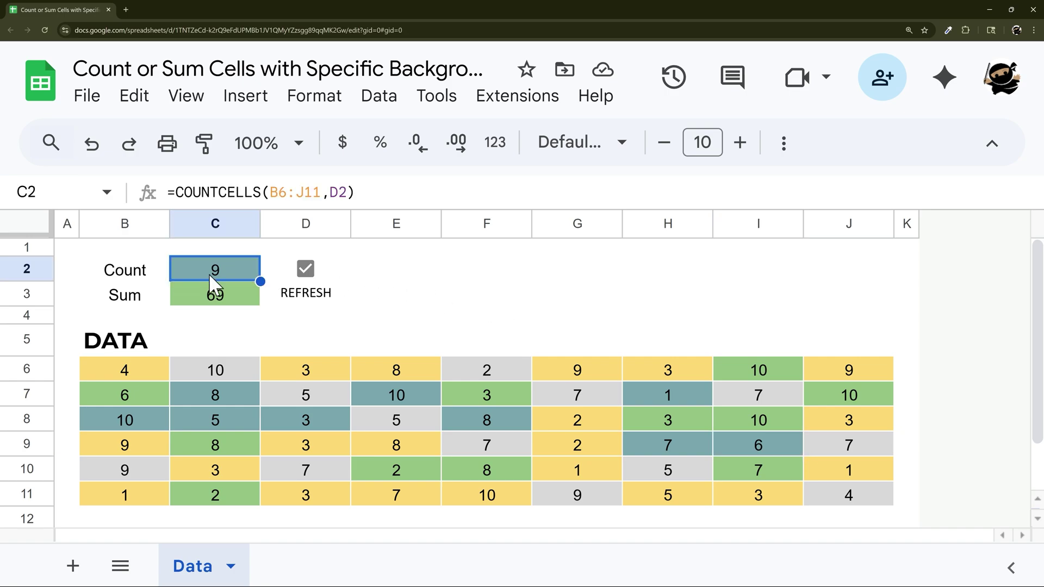
Inspect the =SUMCELLS(B6:J11,D2) formula in C3 without changing it
click(215, 296)
drag(341, 194, 144, 194)
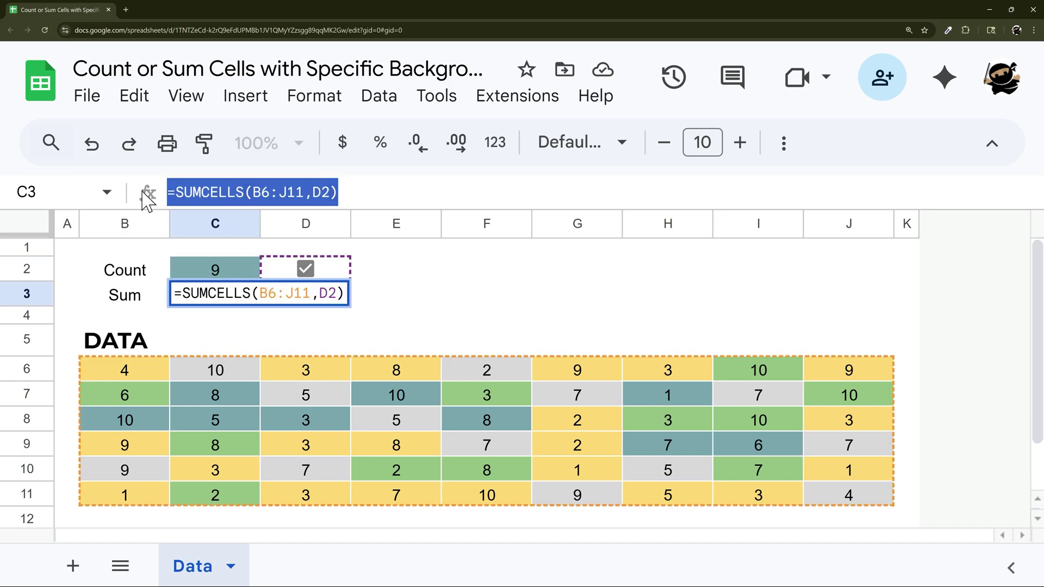
key(Escape)
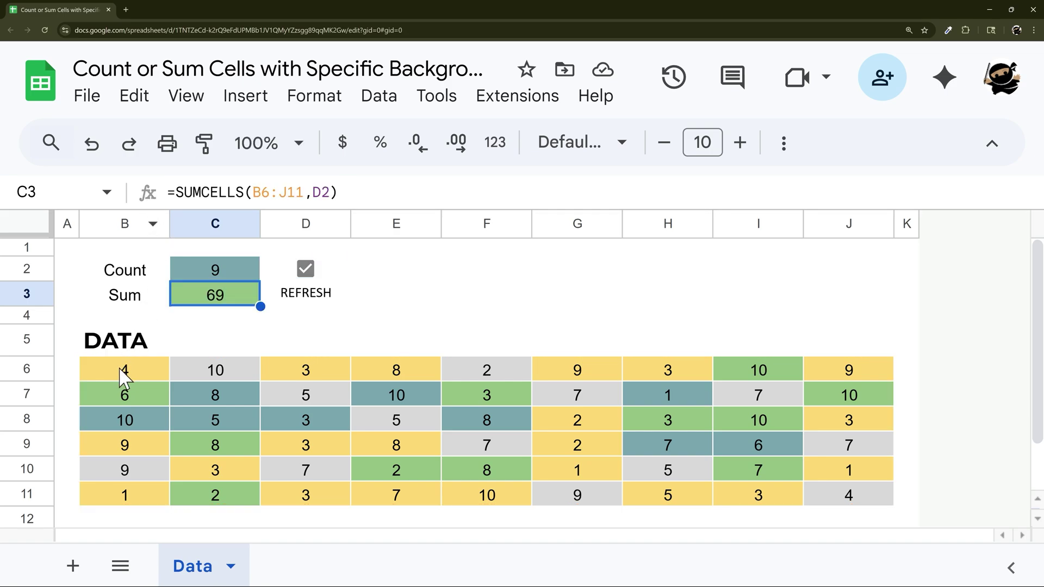
Open the spreadsheet's bound Apps Script project and confirm its name
click(501, 100)
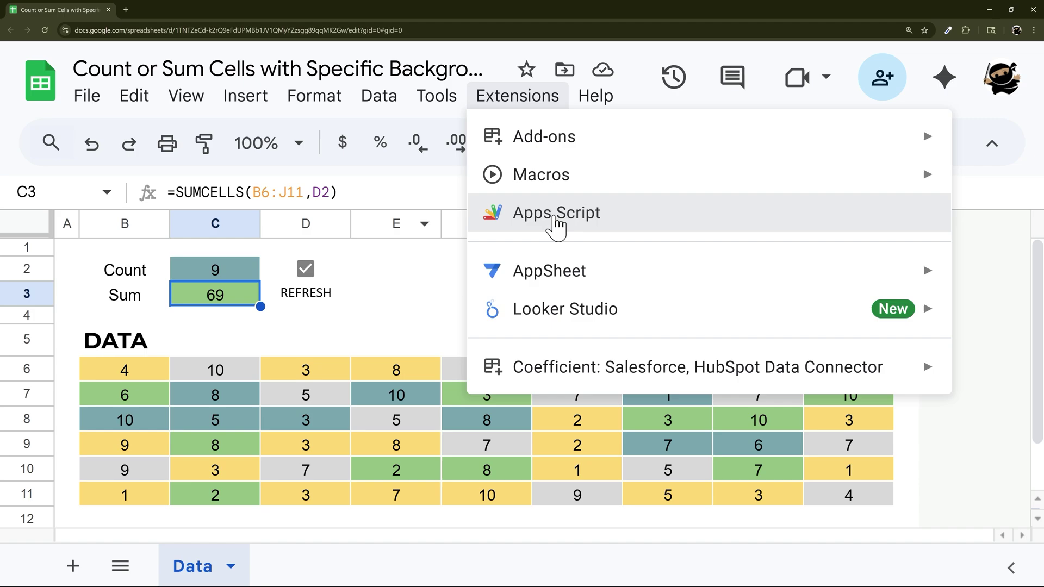
click(555, 217)
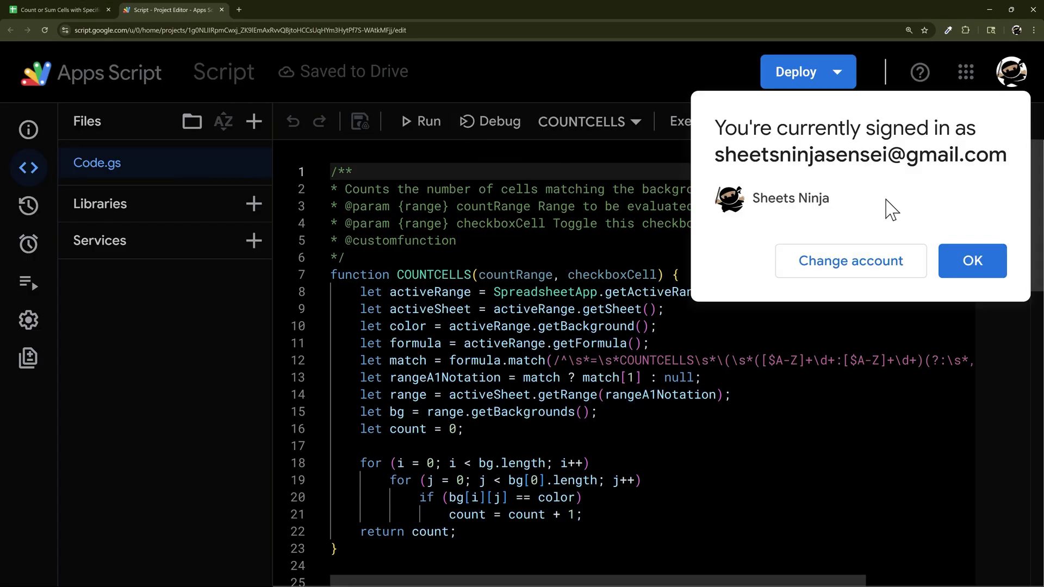
click(979, 262)
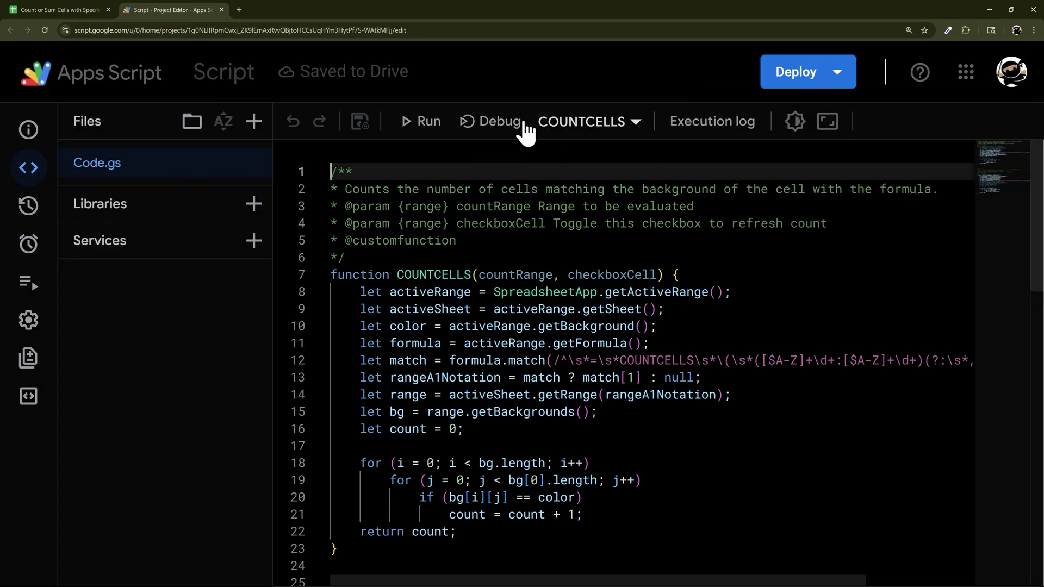
click(236, 70)
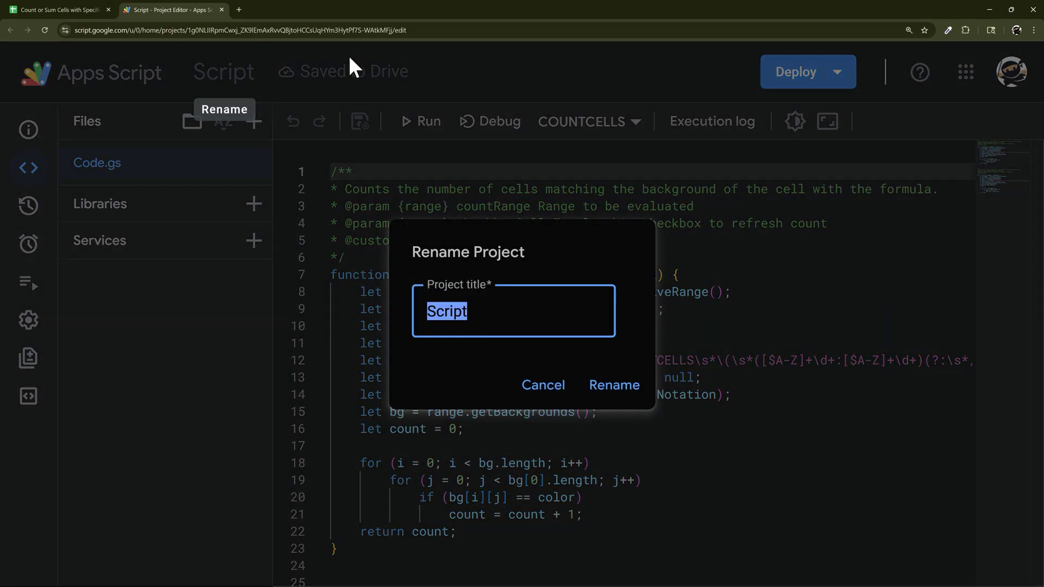
click(616, 388)
Highlight the COUNTCELLS function code in Code.gs, then deselect it
scroll(463, 300, down, 1)
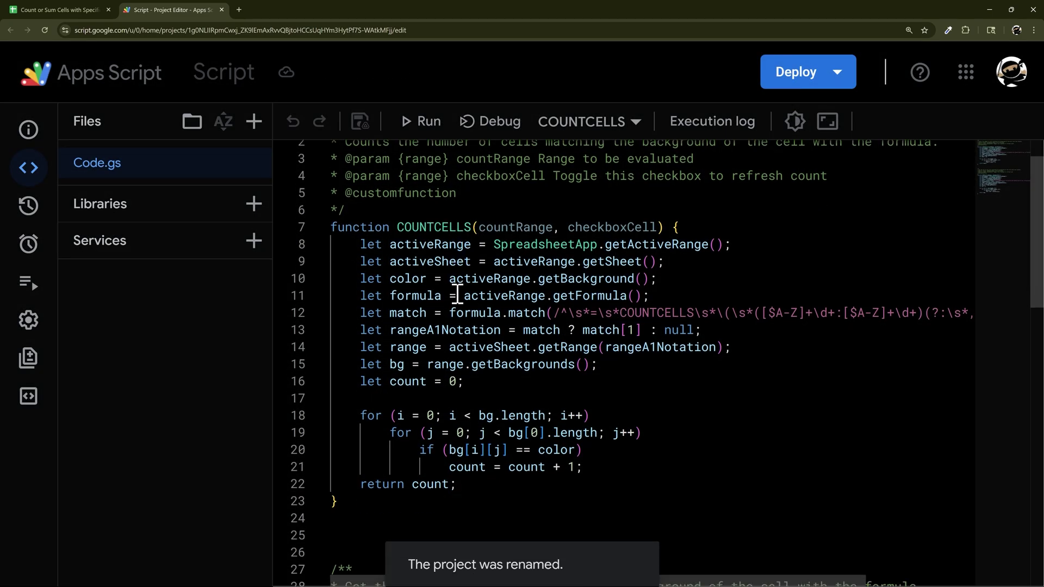
drag(352, 502, 324, 175)
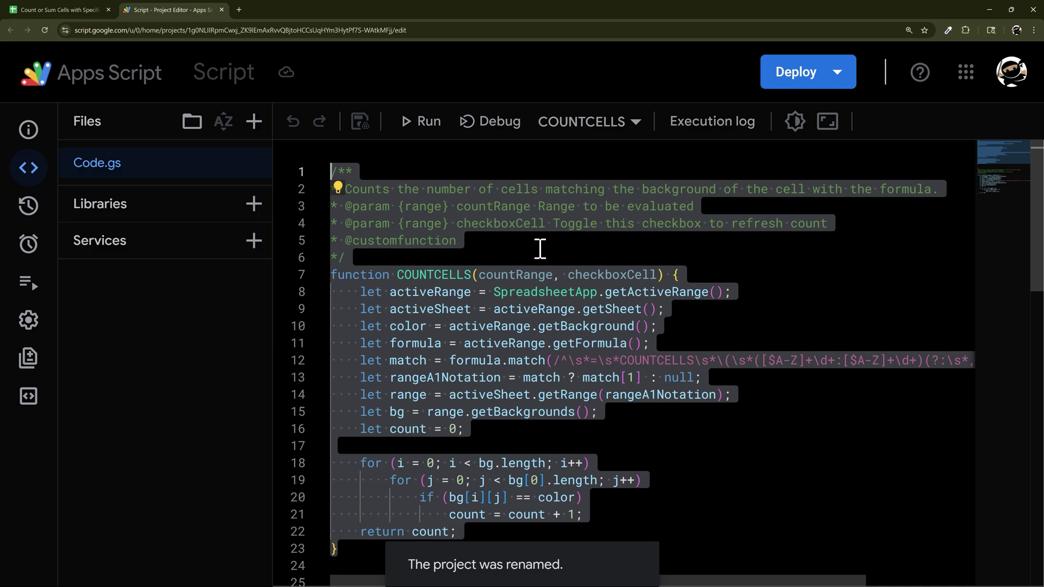
click(540, 249)
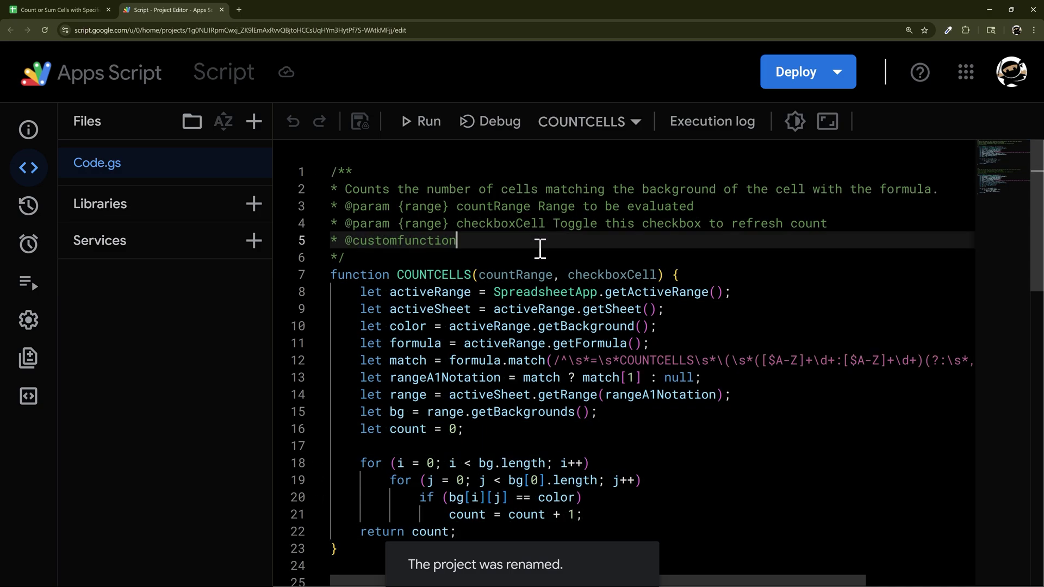
Back in the sheet, review C2's =COUNTCELLS(B6:J11,D2) formula and its argument help
click(65, 5)
click(220, 274)
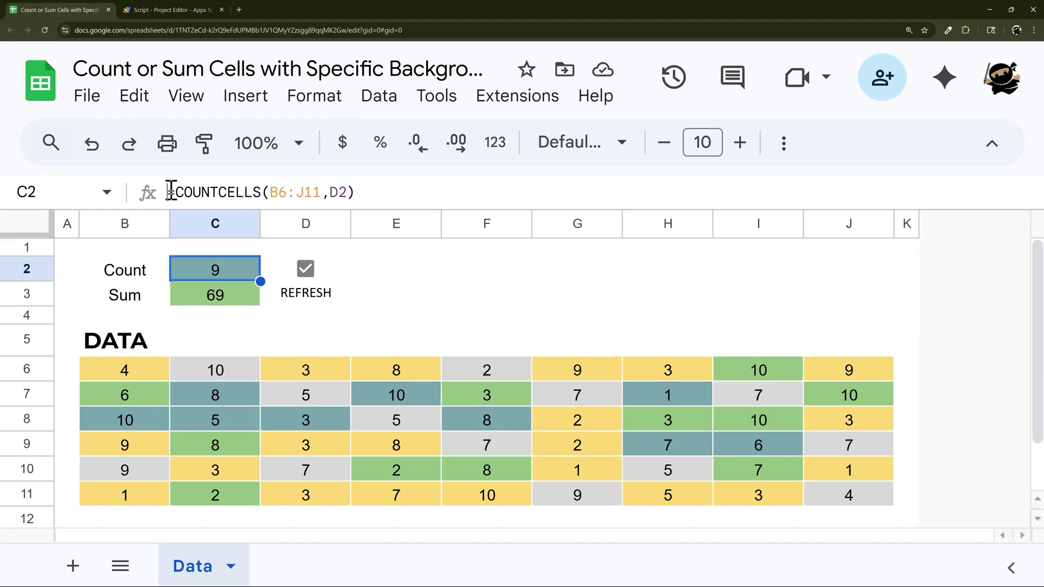
drag(171, 190, 374, 190)
click(270, 192)
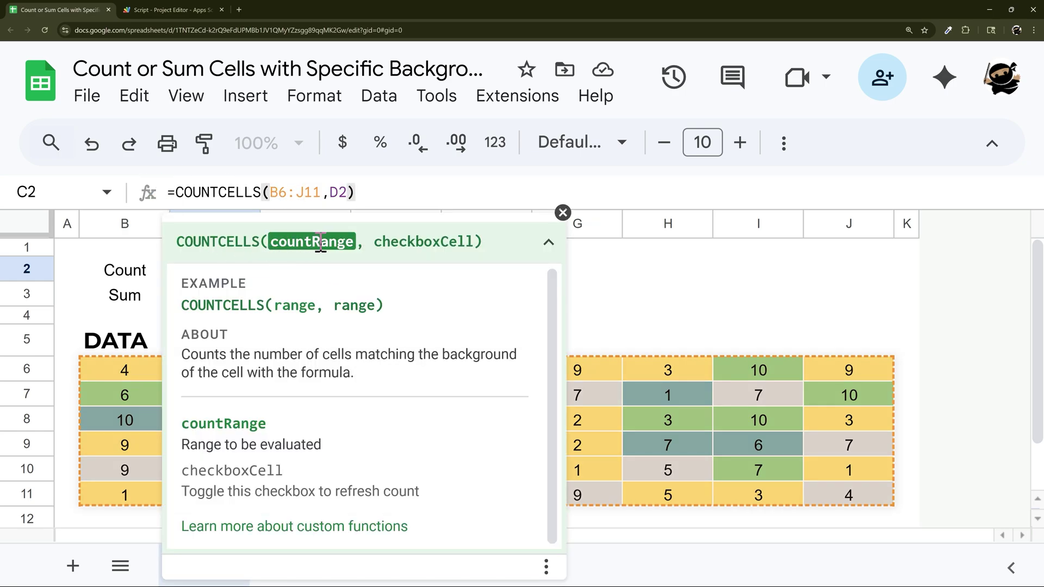
click(563, 213)
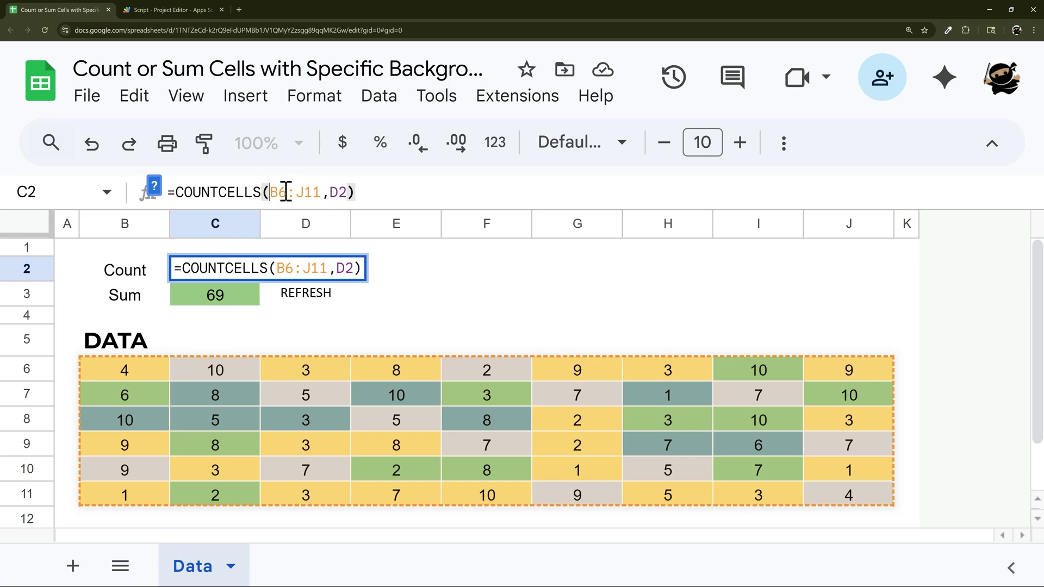
Select the data range B6:J11, then check C2's function help and exit unchanged
drag(124, 375, 870, 519)
click(239, 269)
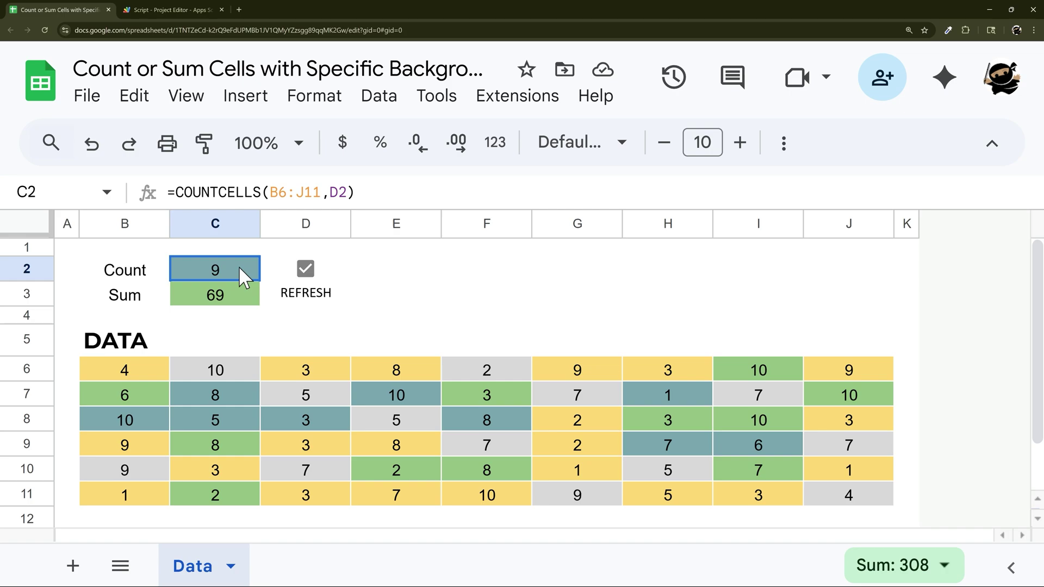
click(326, 193)
click(154, 186)
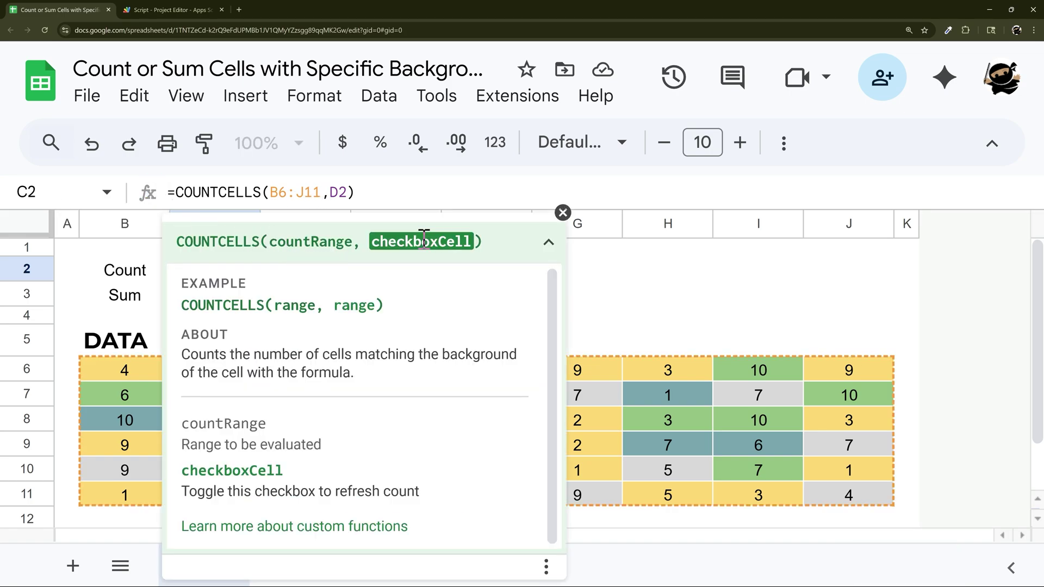
click(563, 213)
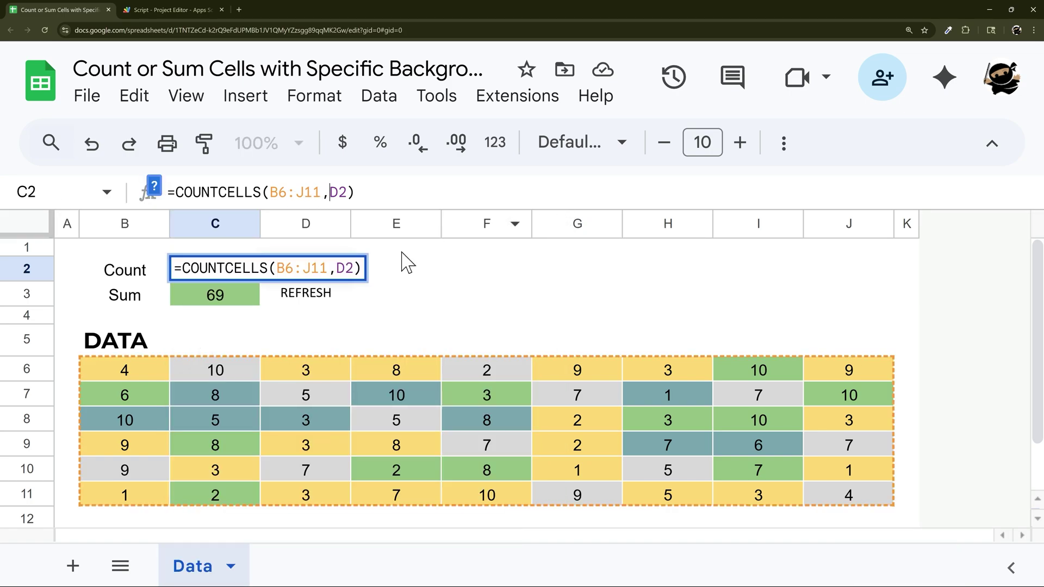
key(Escape)
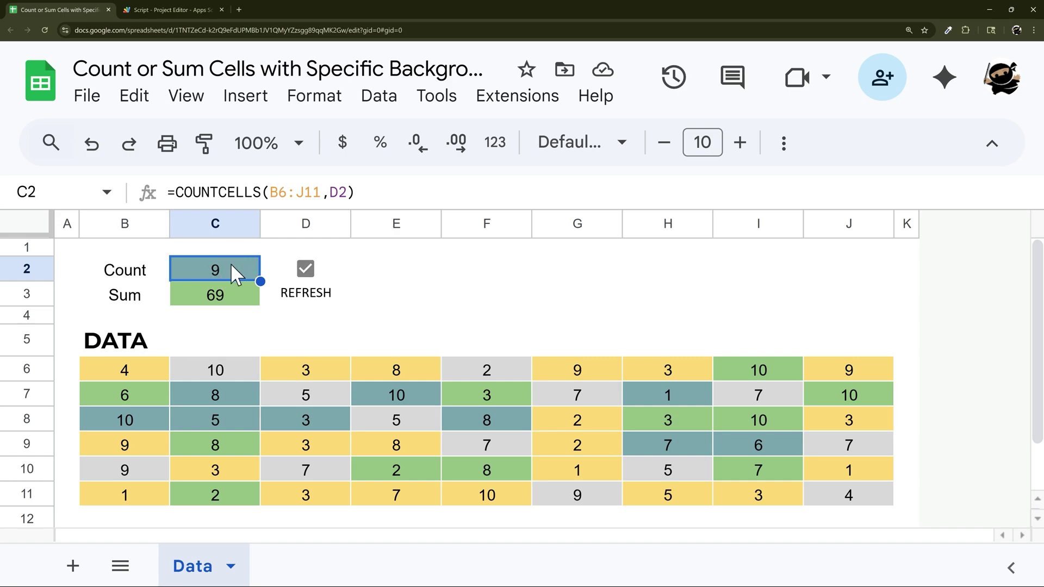
Change cell E9's fill from yellow to teal
click(404, 452)
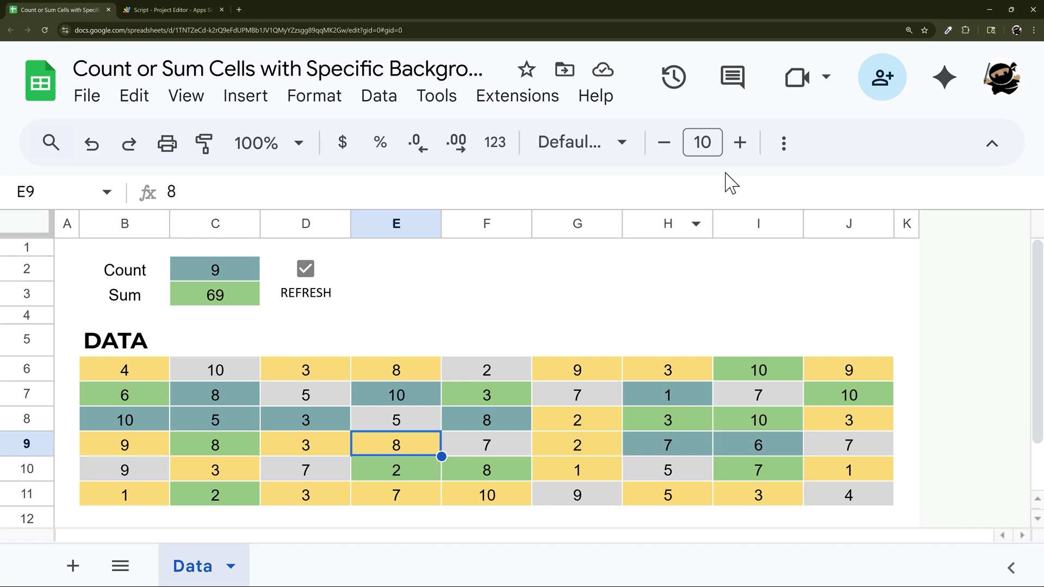
click(785, 146)
click(239, 190)
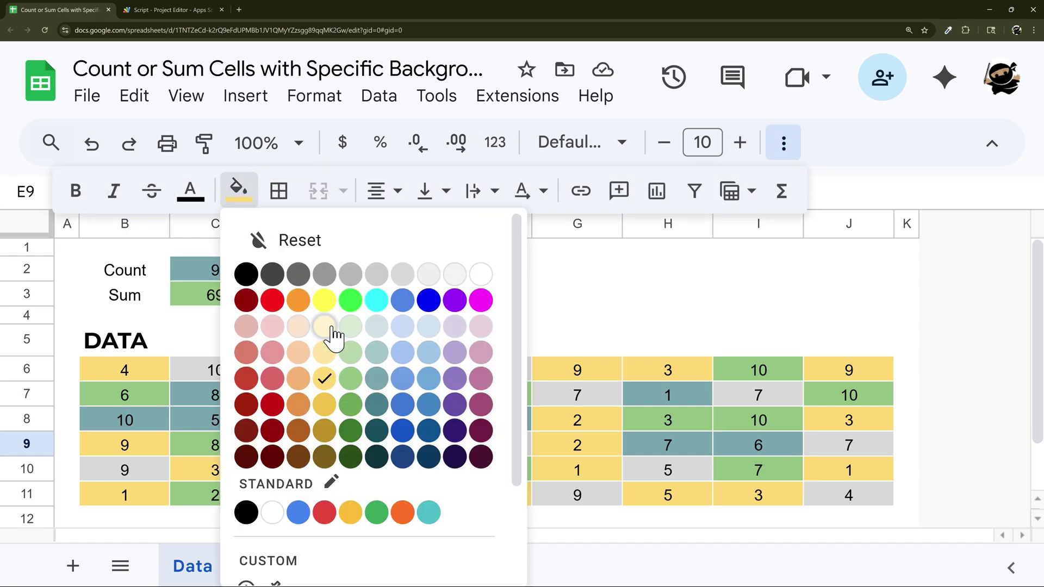
click(382, 378)
click(467, 311)
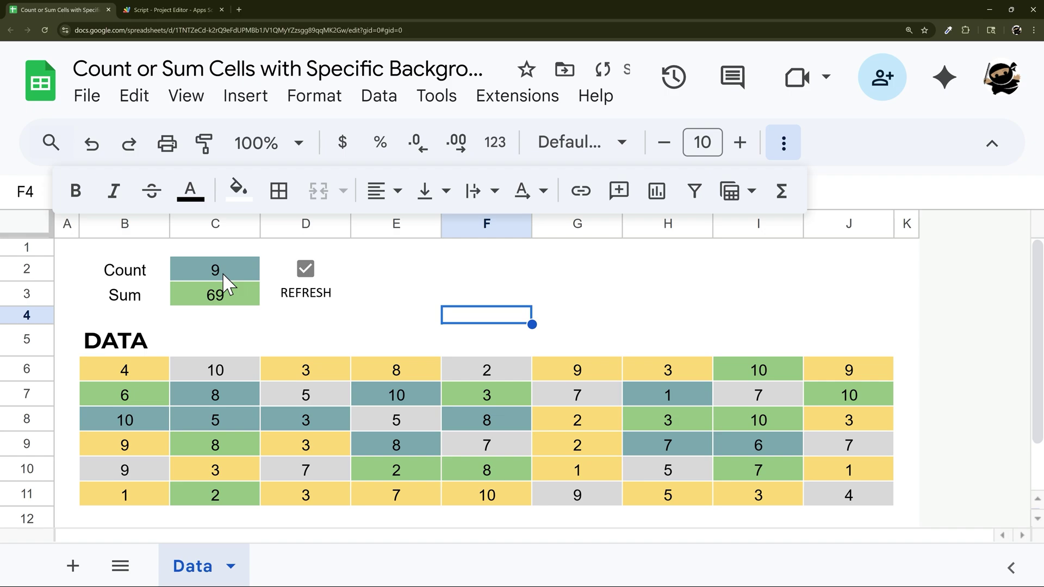
Toggle REFRESH in D2 so Count recalculates to 10, then check C3's Sum of 69
click(306, 272)
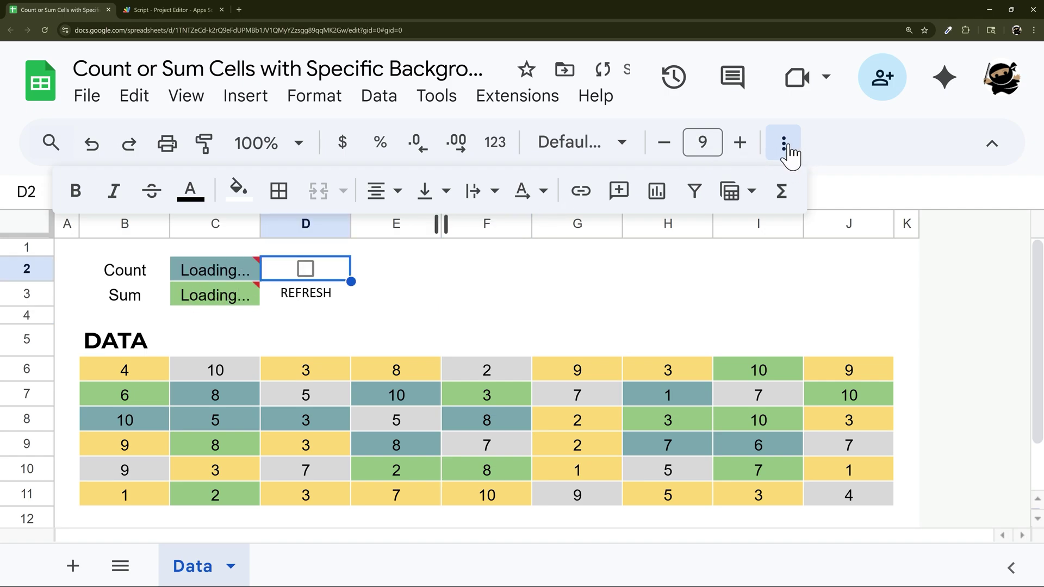
mouse_move(217, 272)
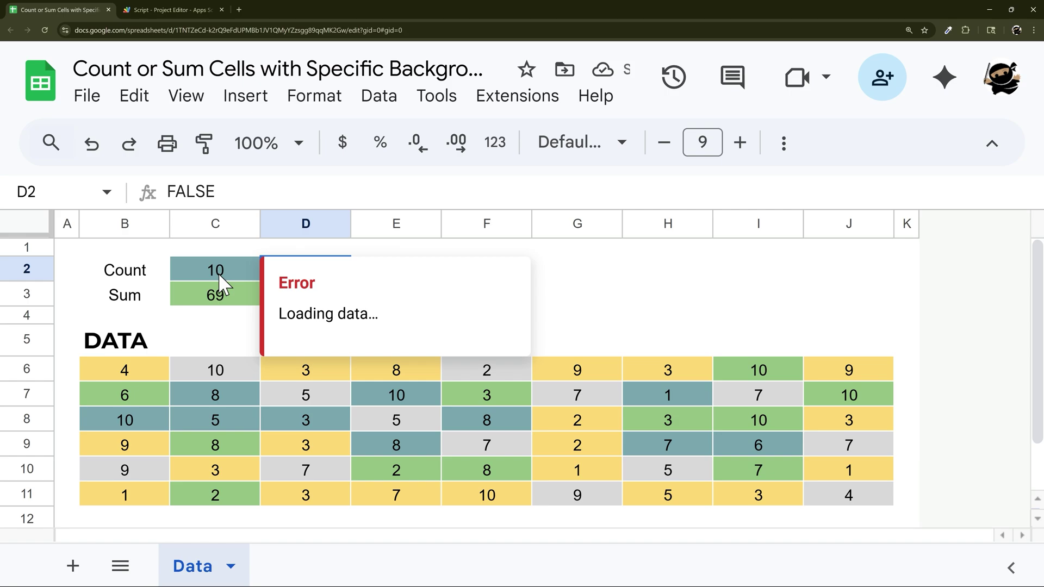
click(217, 272)
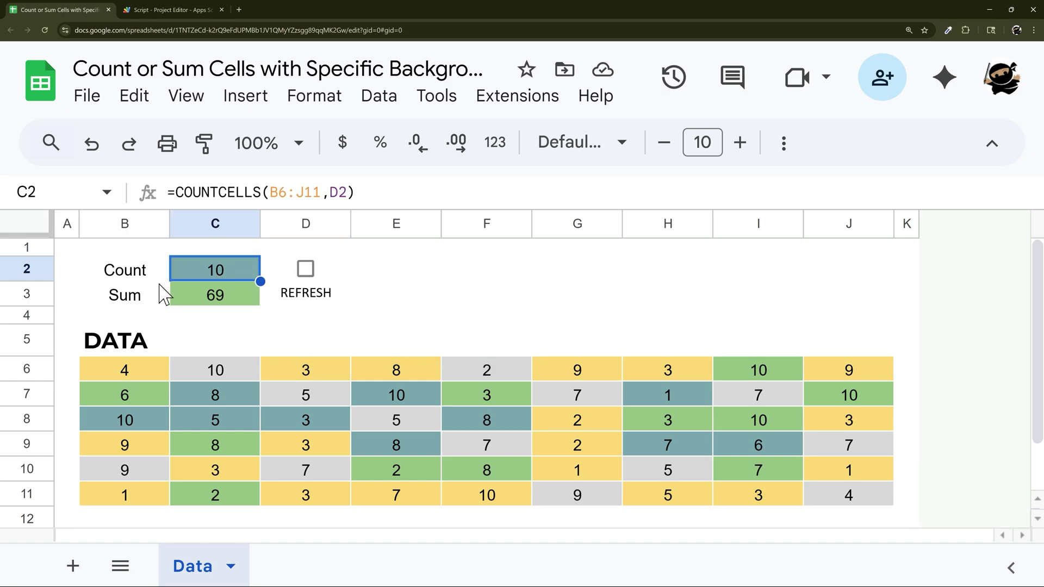
mouse_move(326, 275)
mouse_down()
mouse_move(323, 307)
mouse_move(333, 289)
mouse_up()
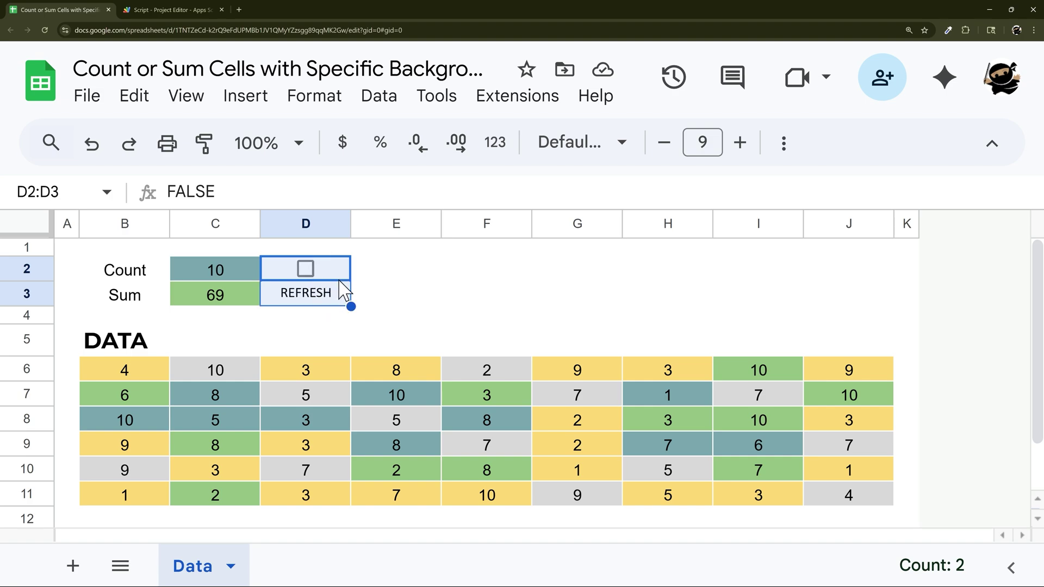
click(212, 270)
click(219, 299)
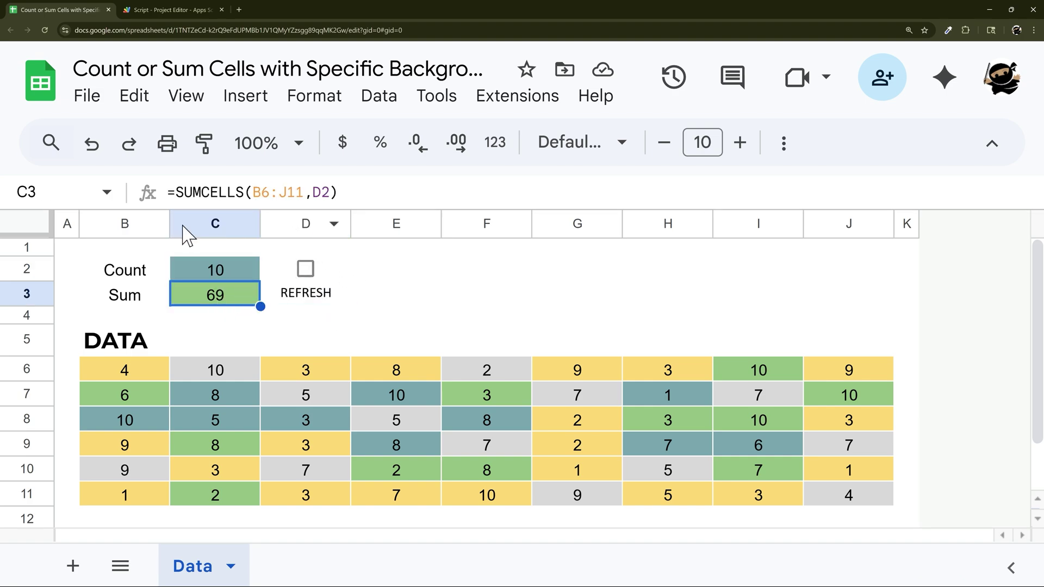
click(128, 9)
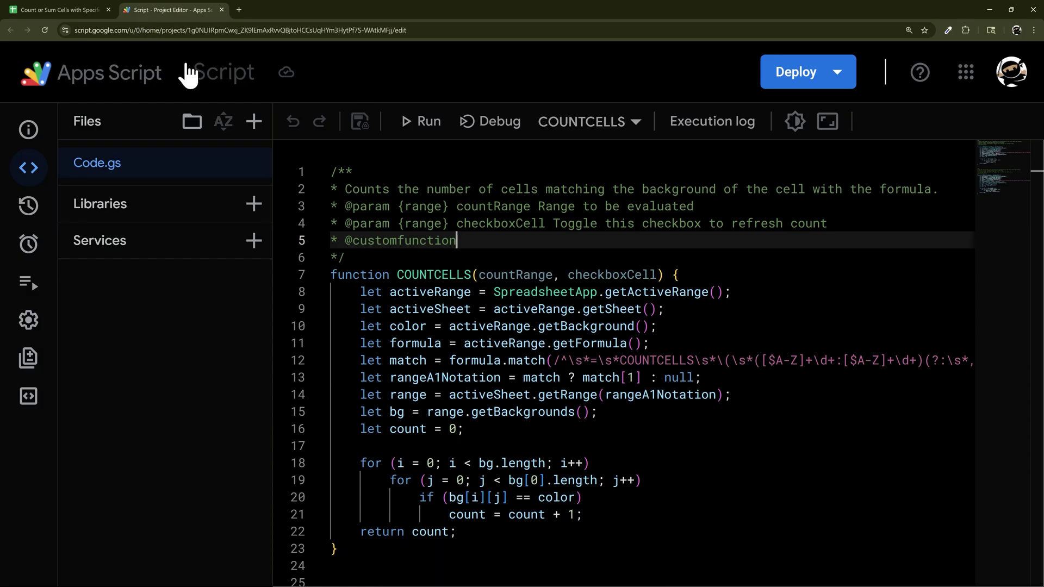
scroll(467, 273, down, 1)
scroll(468, 268, up, 1)
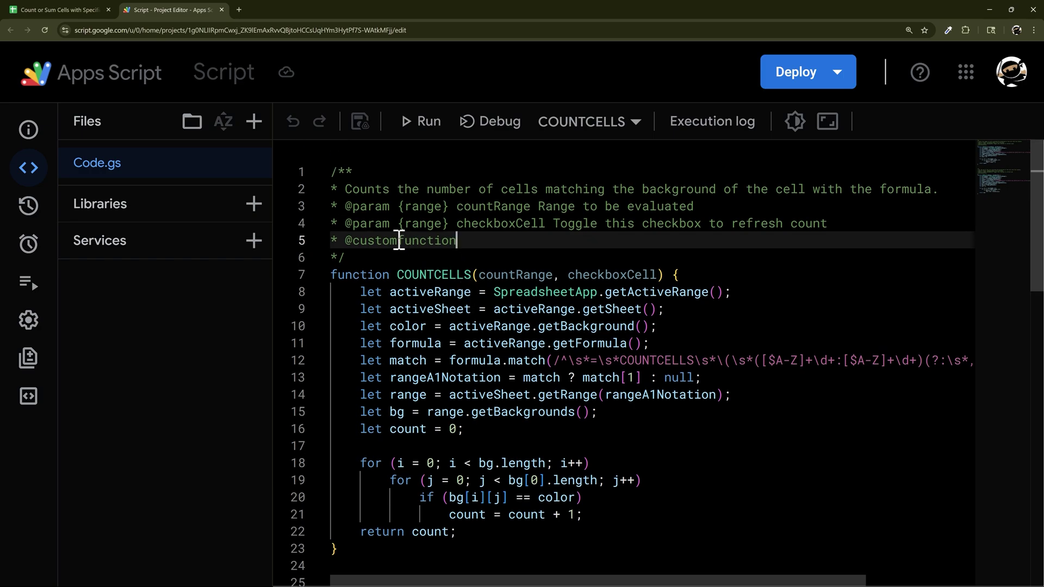
drag(334, 173, 503, 396)
scroll(499, 376, down, 15)
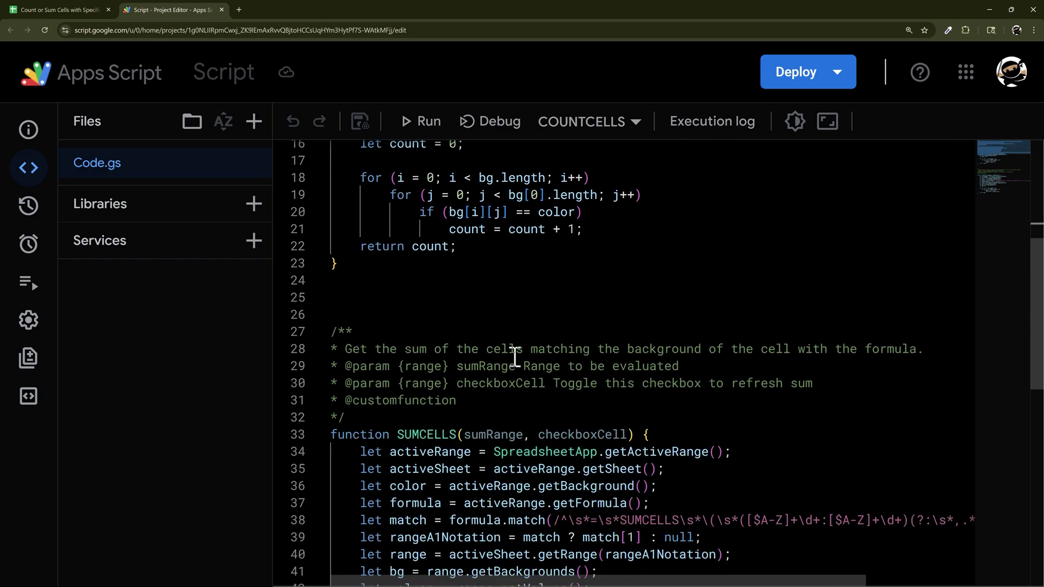
drag(334, 236, 578, 447)
scroll(580, 415, down, 9)
scroll(579, 447, up, 10)
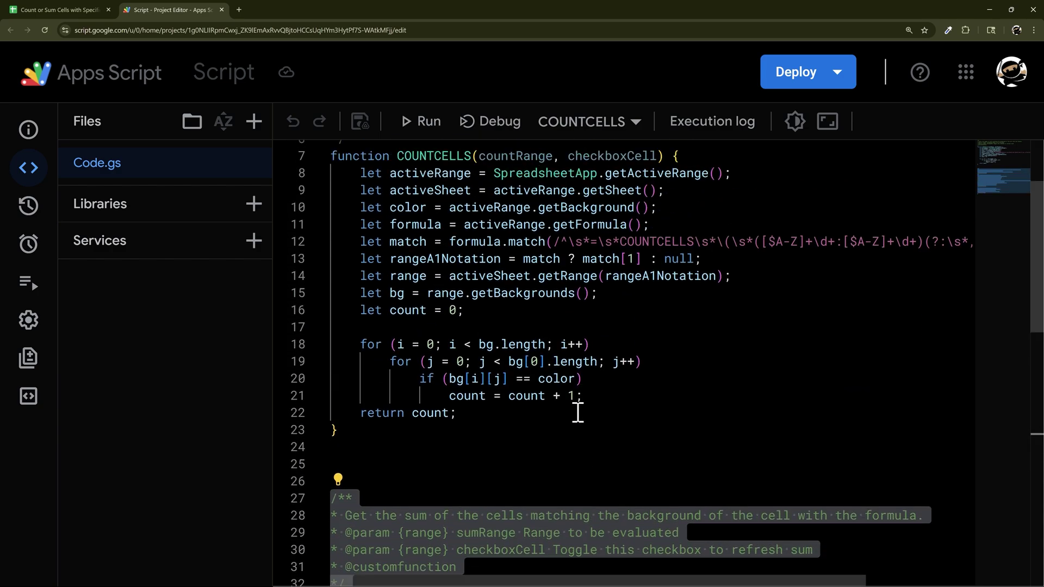
click(496, 326)
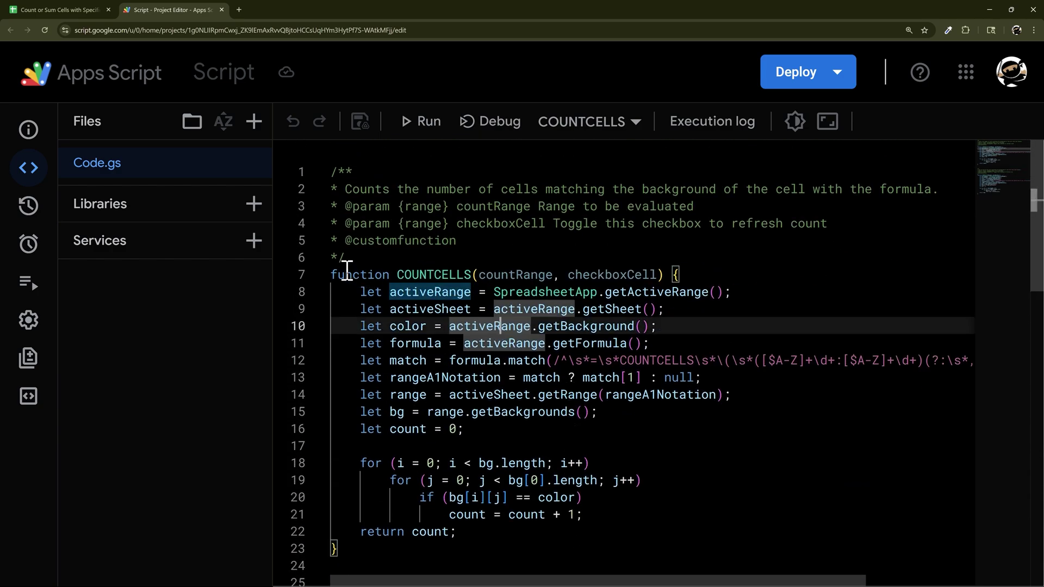
drag(367, 254, 326, 164)
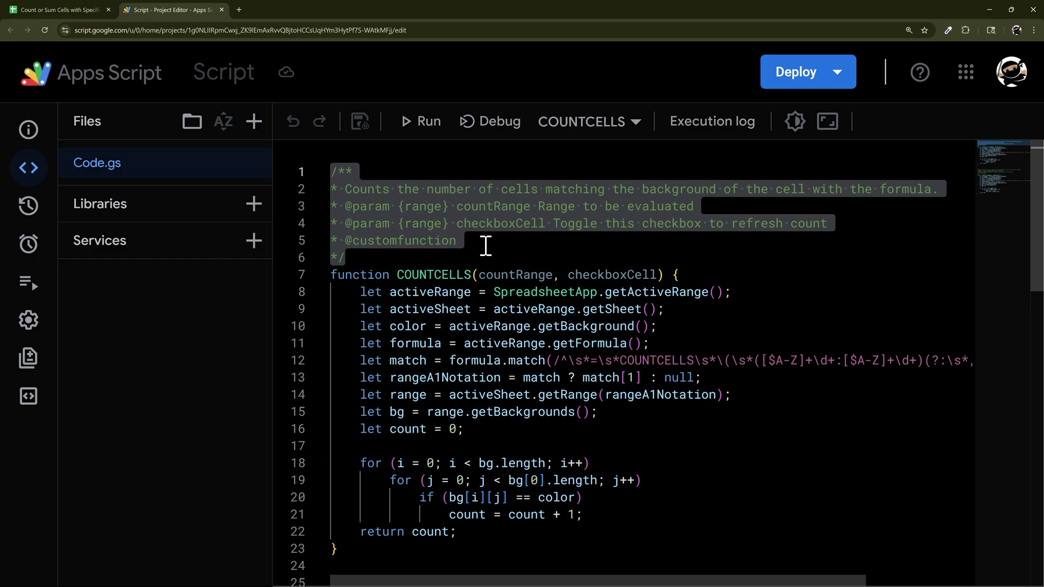
click(84, 9)
click(215, 268)
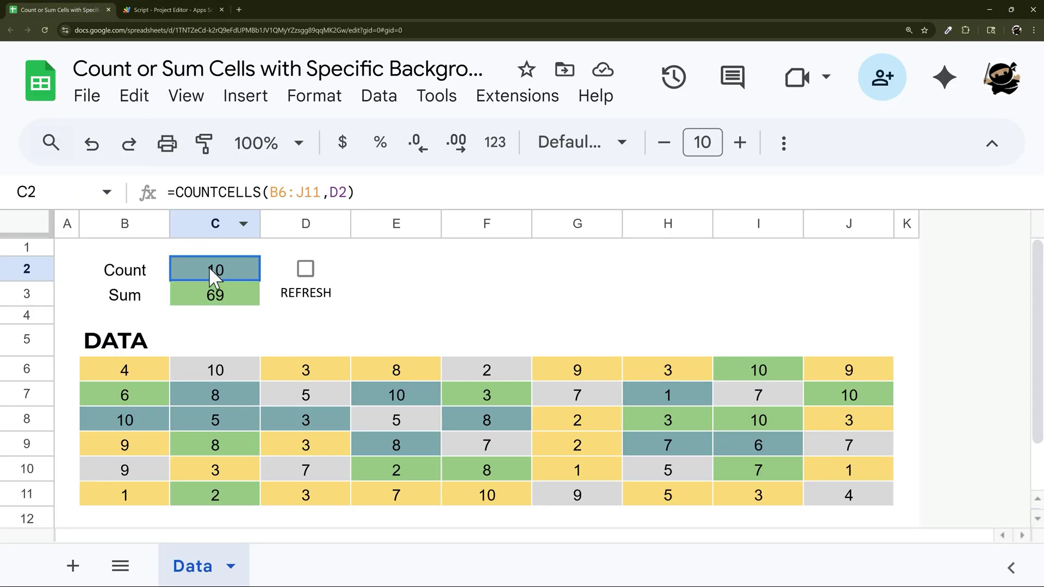
double_click(215, 268)
click(162, 269)
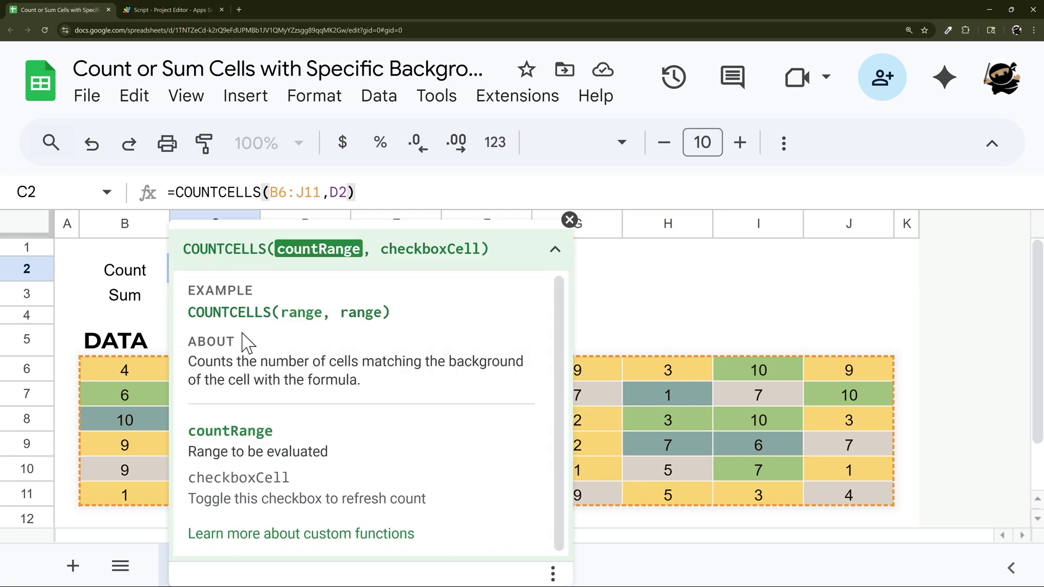
click(570, 220)
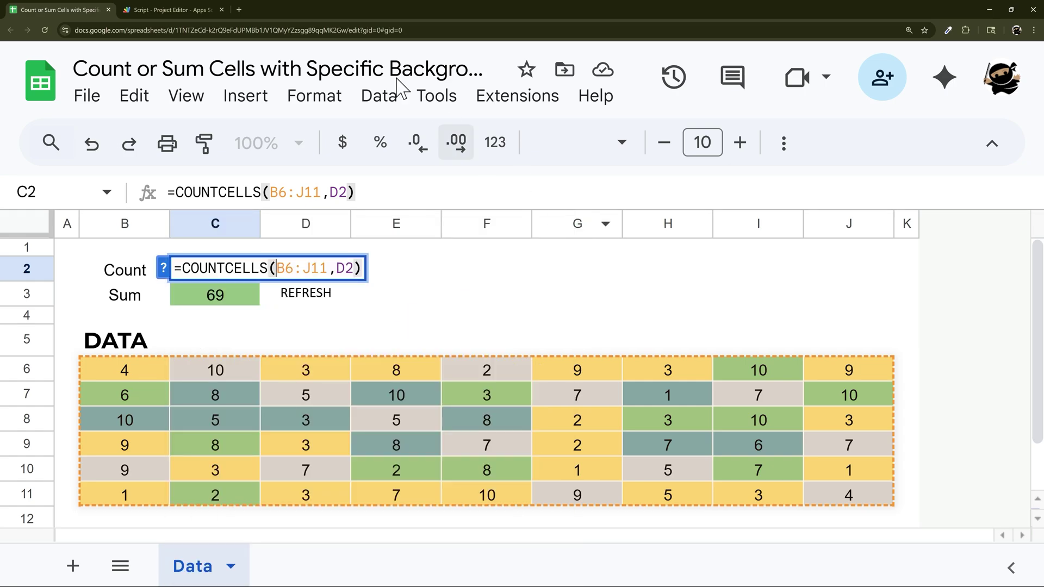
click(158, 9)
click(482, 243)
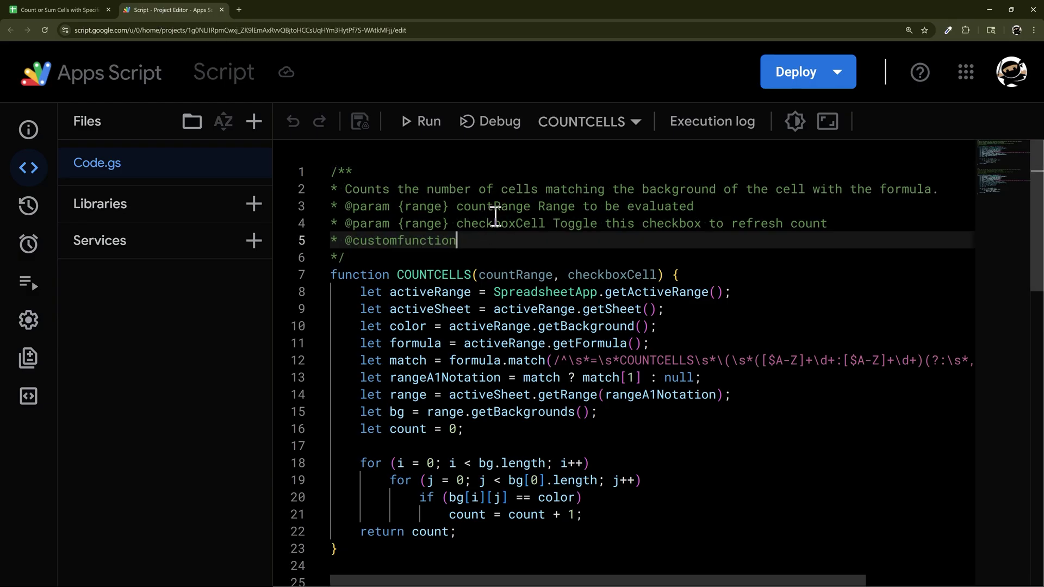
scroll(495, 216, down, 1)
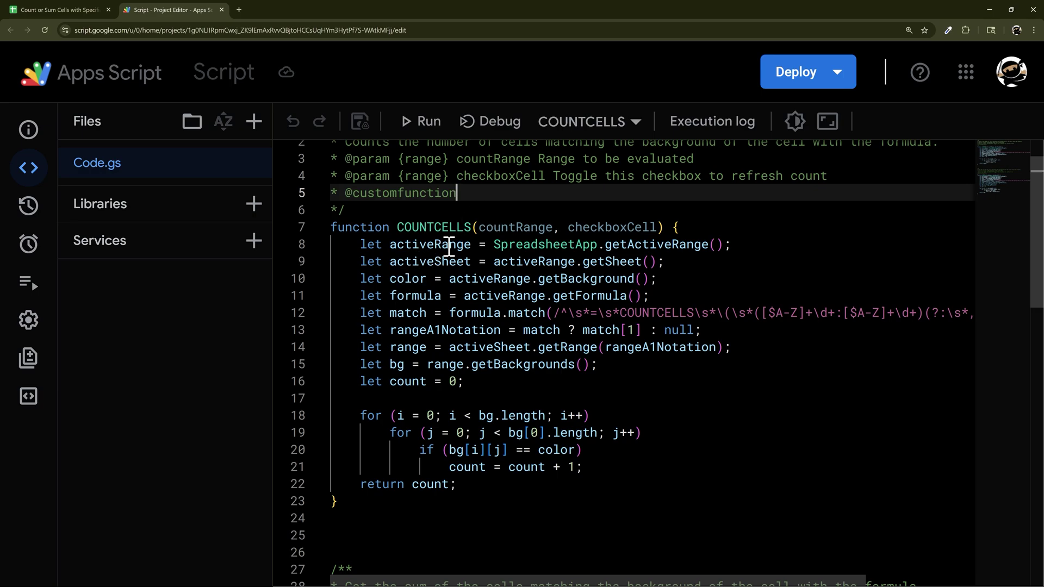
drag(568, 226, 662, 227)
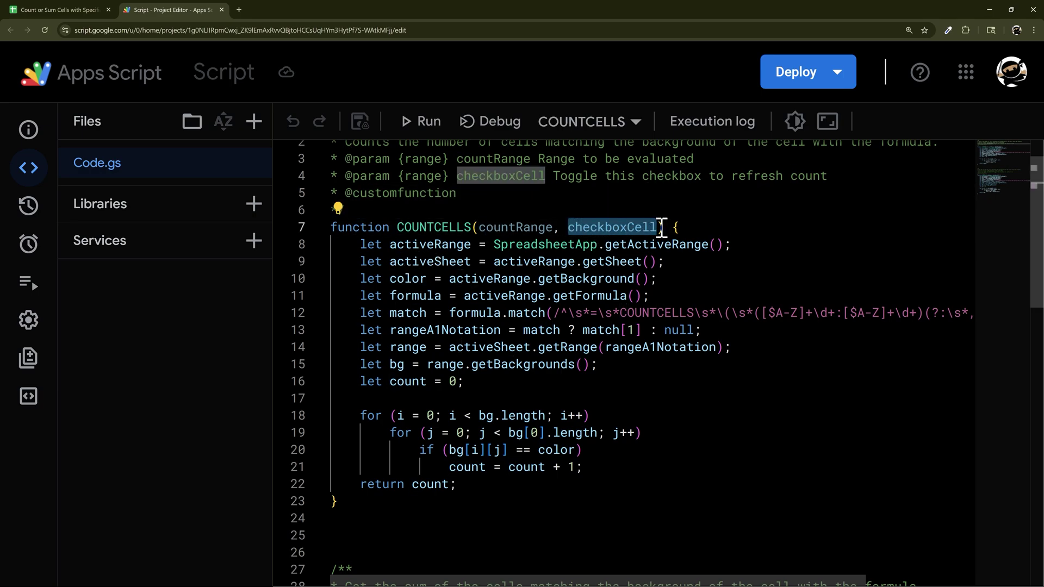
drag(479, 227, 554, 227)
click(496, 244)
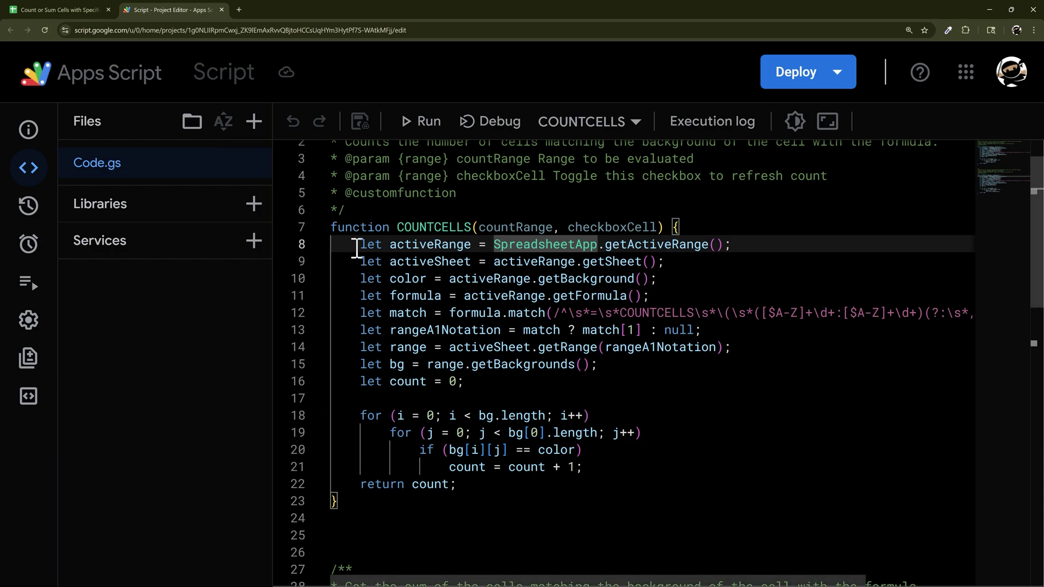
drag(359, 244, 698, 290)
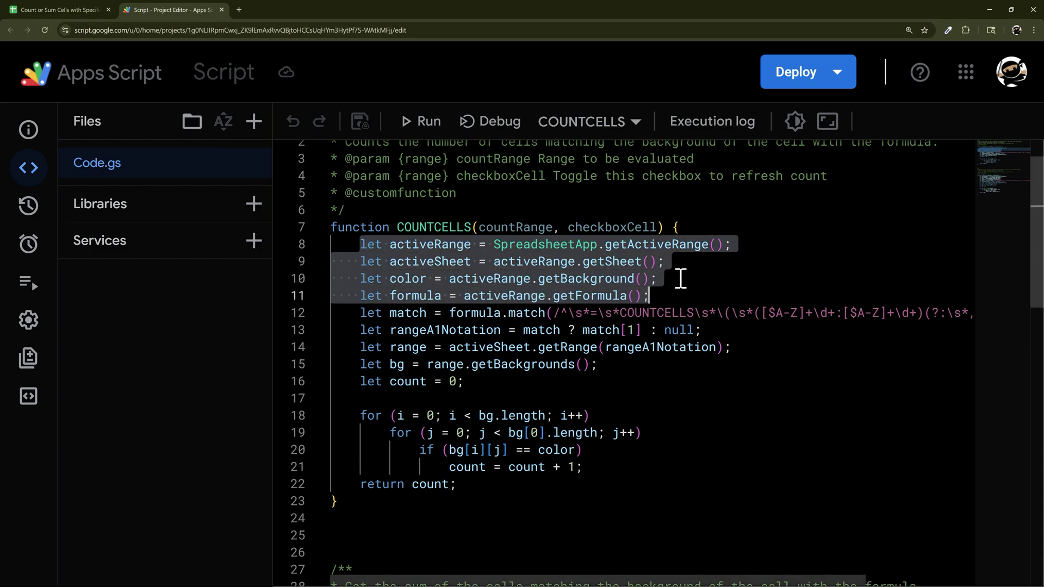
click(680, 279)
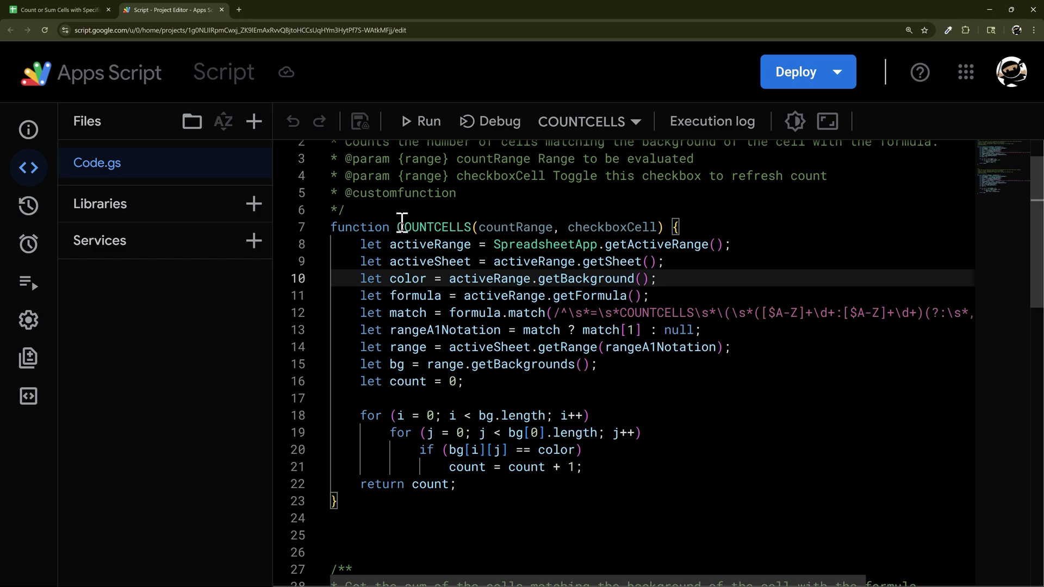
click(456, 227)
Highlight B6:J11 in C2's formula, exit unchanged, then select the data range B6:J11
click(101, 15)
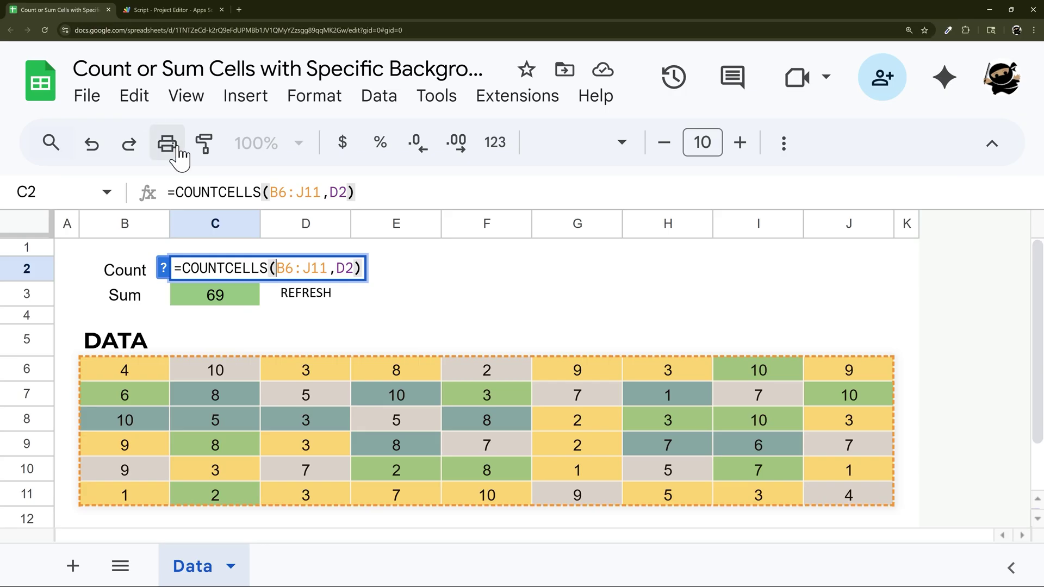
drag(278, 269, 328, 267)
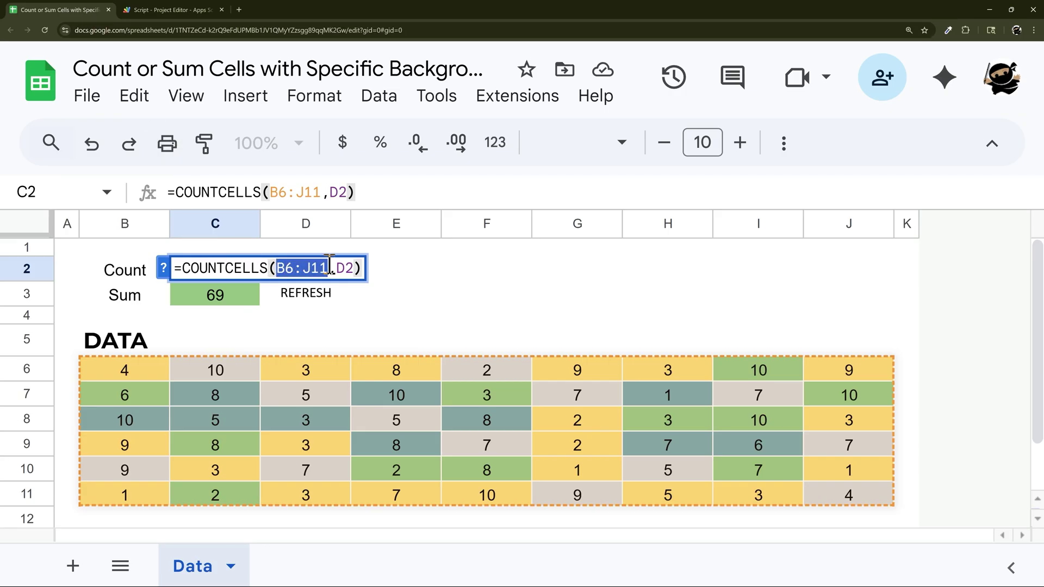
key(Escape)
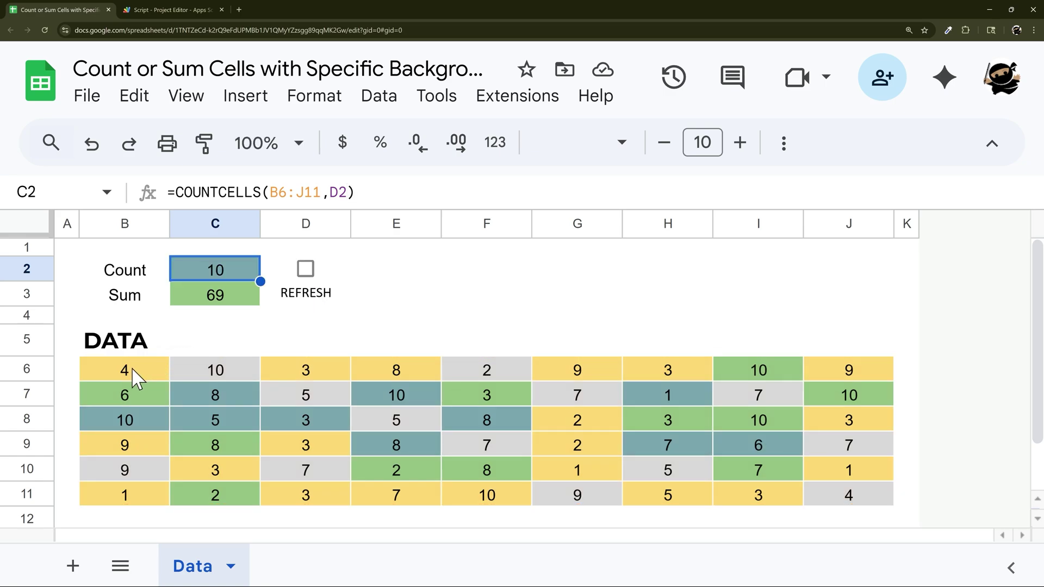
drag(124, 381, 842, 500)
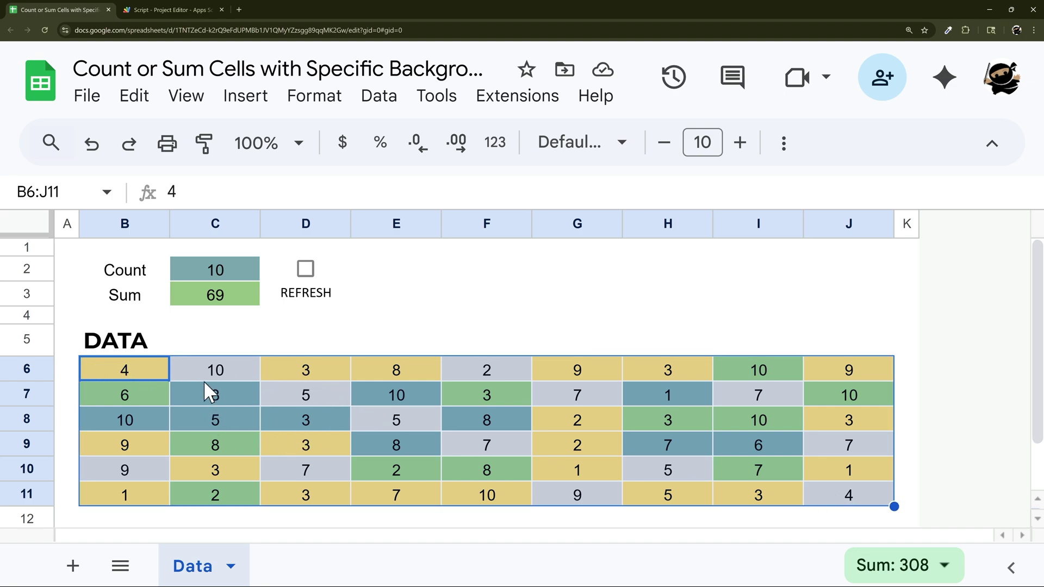
click(129, 371)
In Code.gs, mark the active-range call, background-colour line and formula pattern-matching lines
click(176, 9)
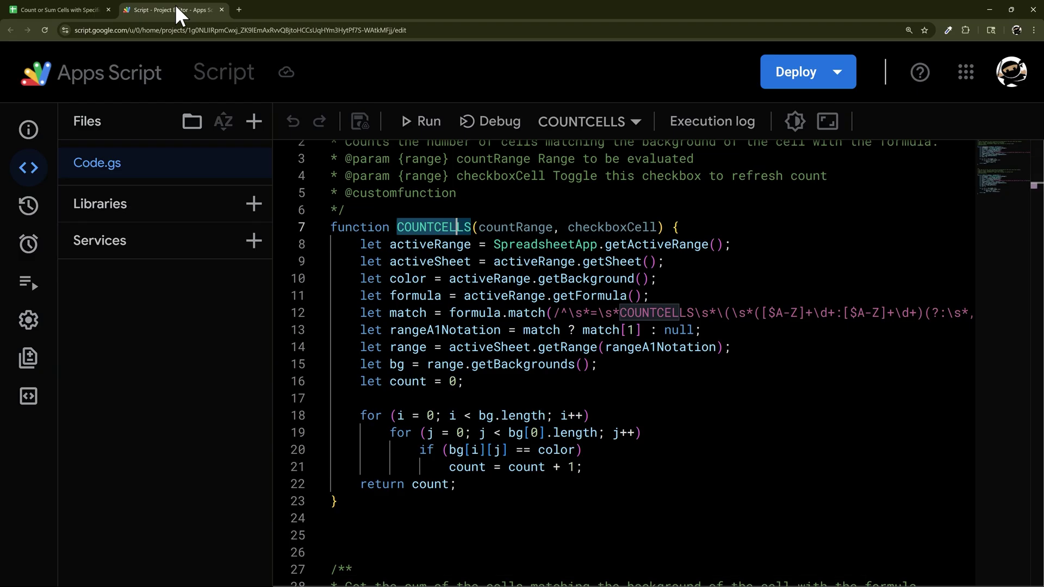
click(505, 245)
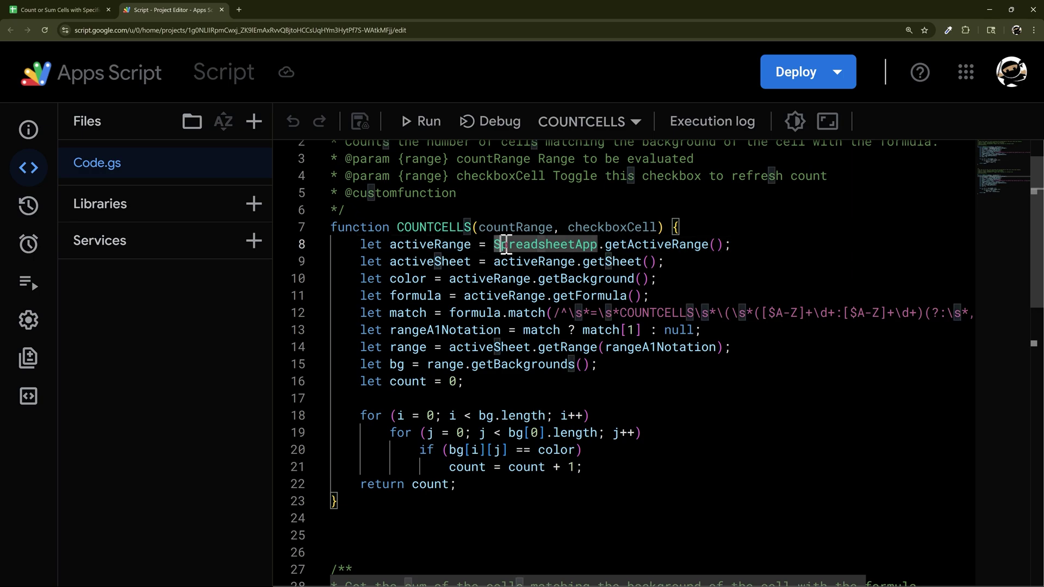
drag(495, 245, 766, 244)
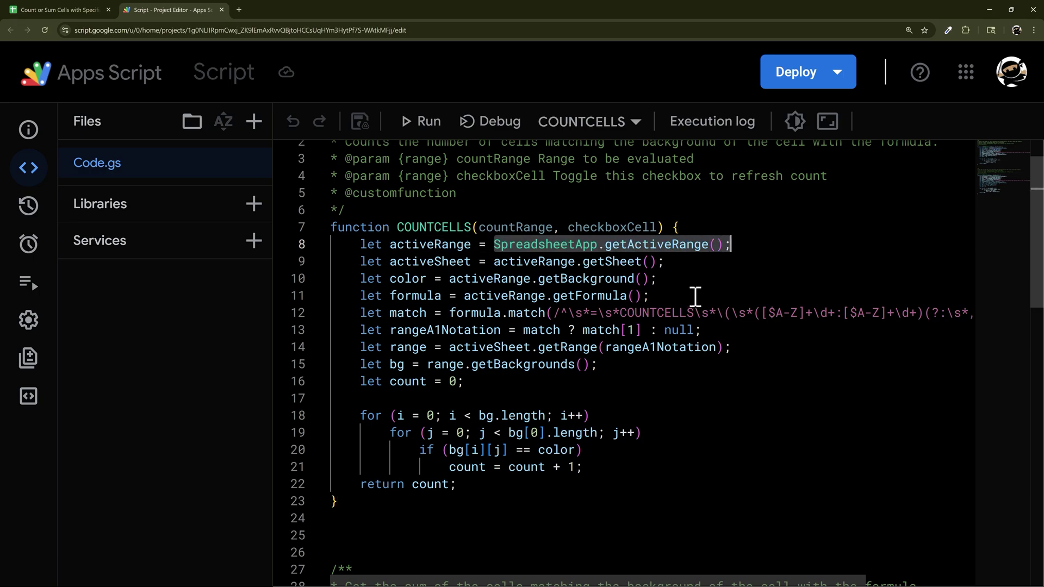
drag(659, 279, 263, 272)
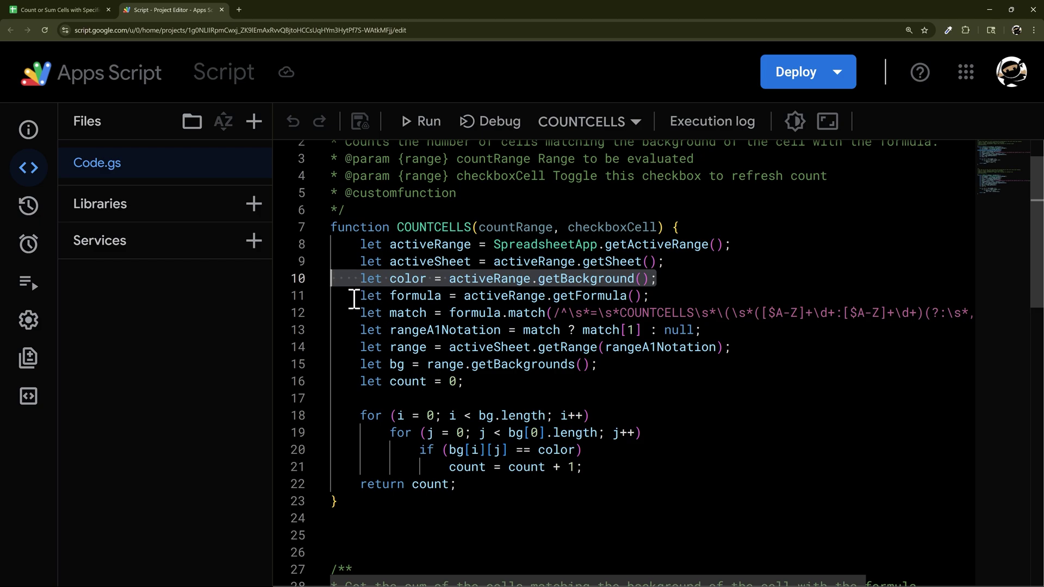
drag(354, 299, 809, 313)
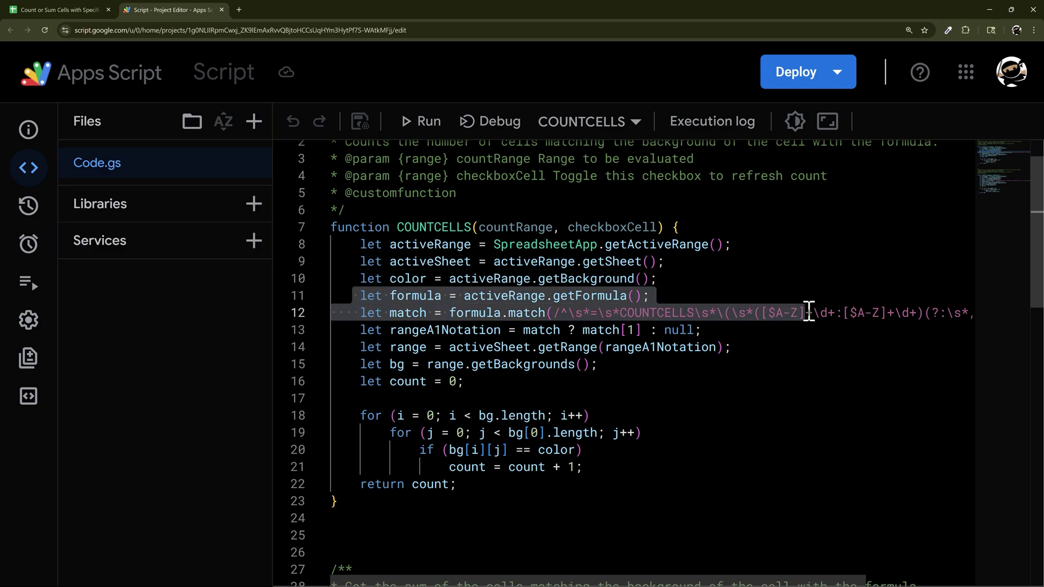
Mark the B6:J11 range inside C2's COUNTCELLS formula
click(83, 11)
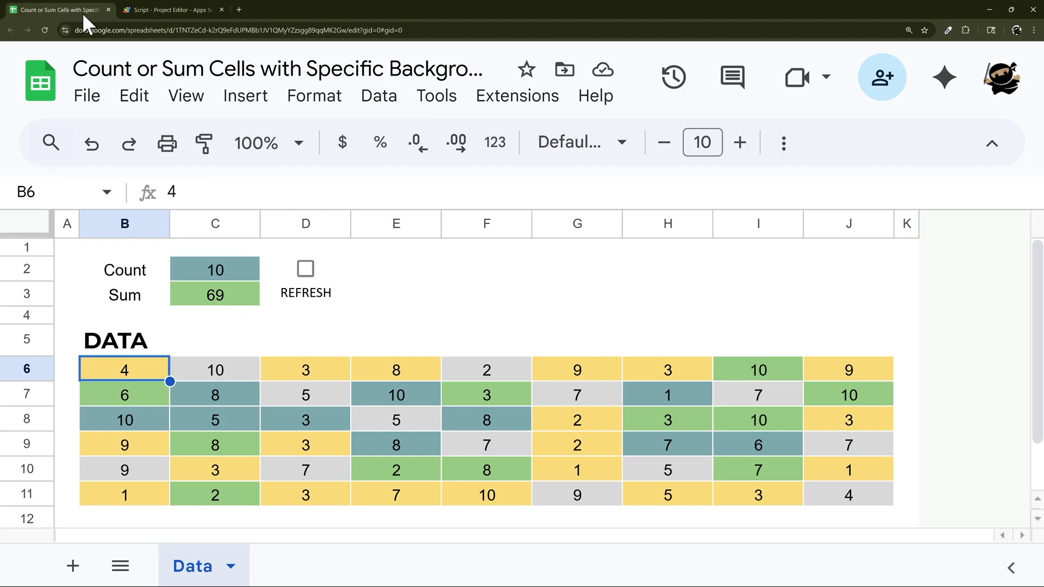
click(217, 270)
drag(271, 192, 321, 192)
Mark the range-extracting lines and range.getBackgrounds() on line 15 of the code
click(162, 9)
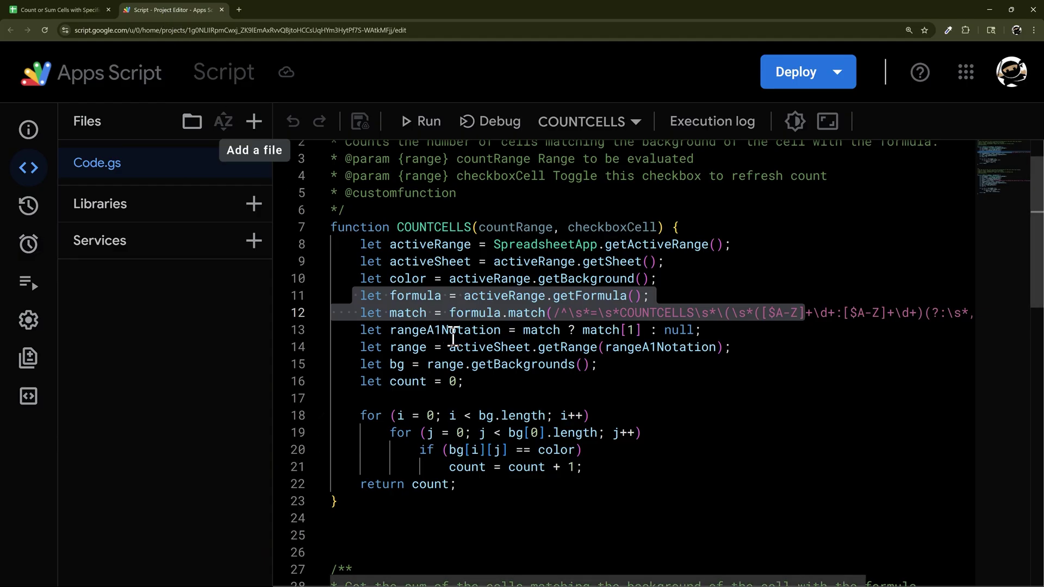
click(436, 330)
drag(381, 354, 741, 349)
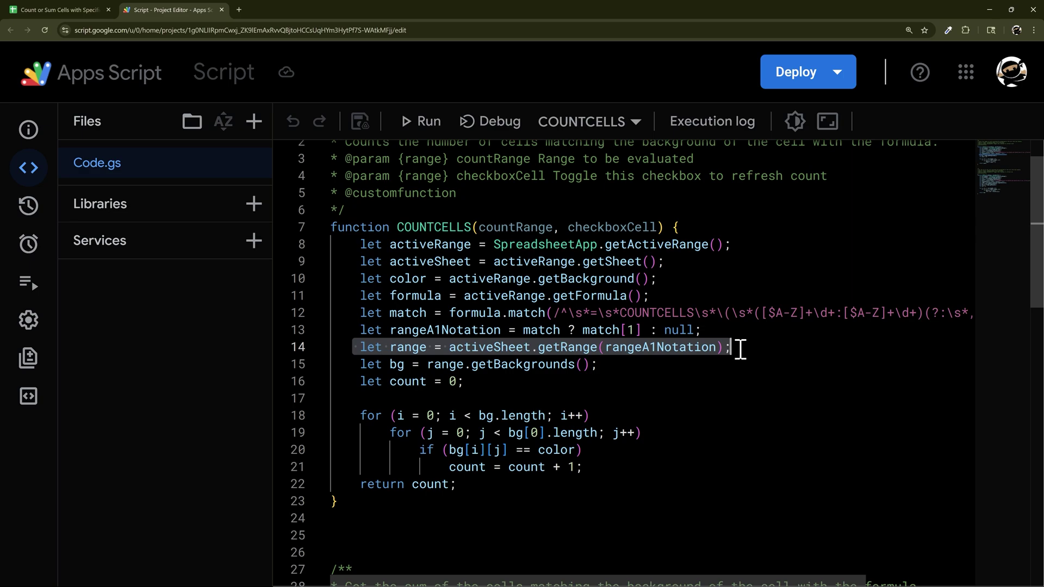
drag(597, 365, 329, 366)
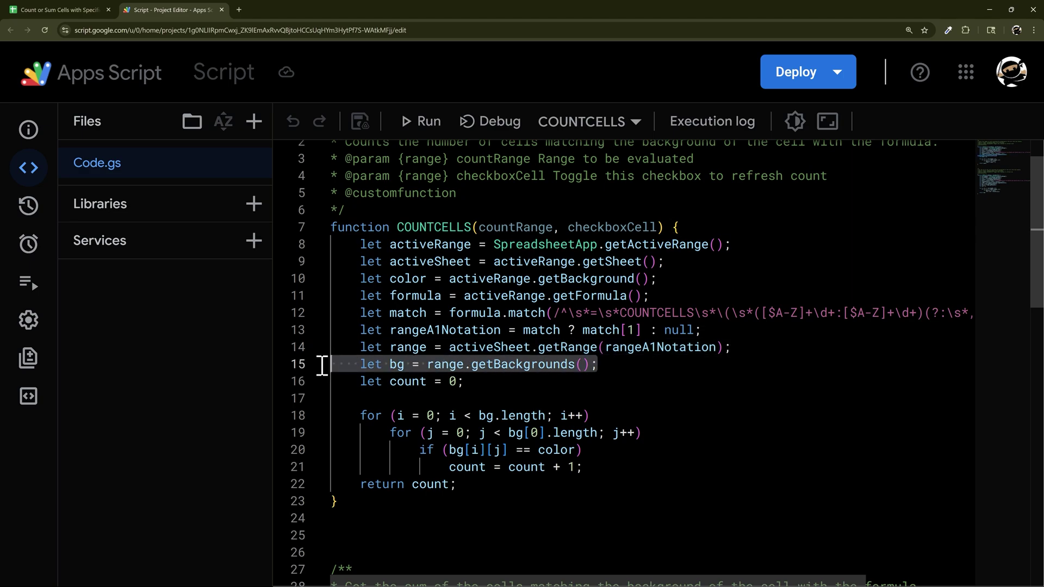
click(487, 366)
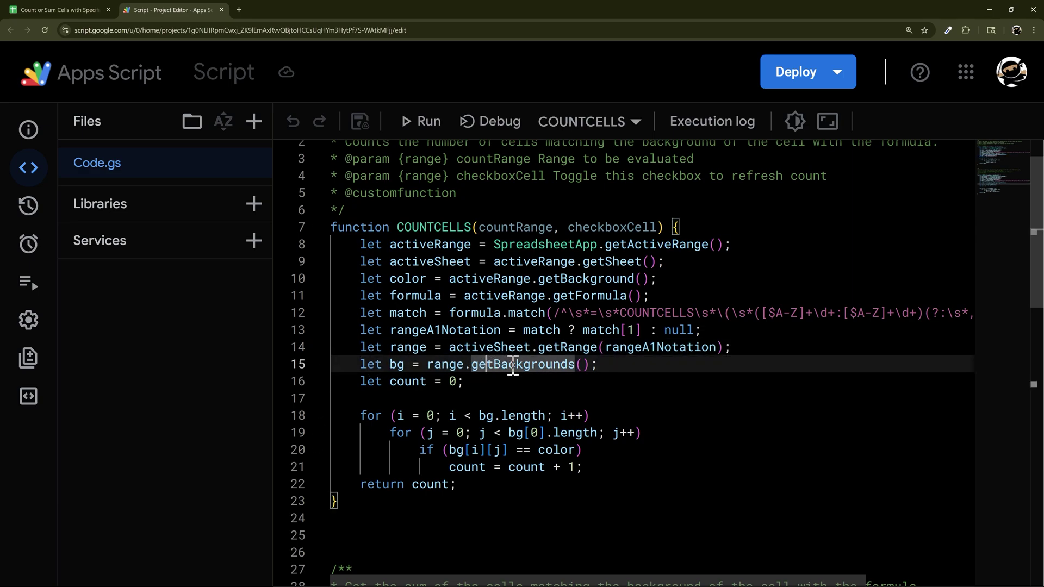
drag(428, 365, 611, 361)
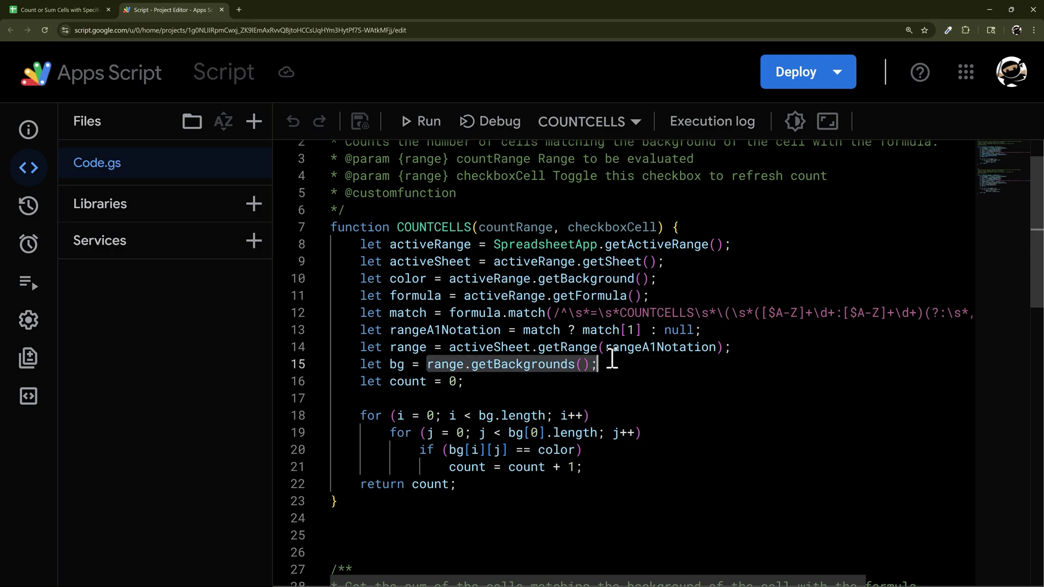
click(58, 8)
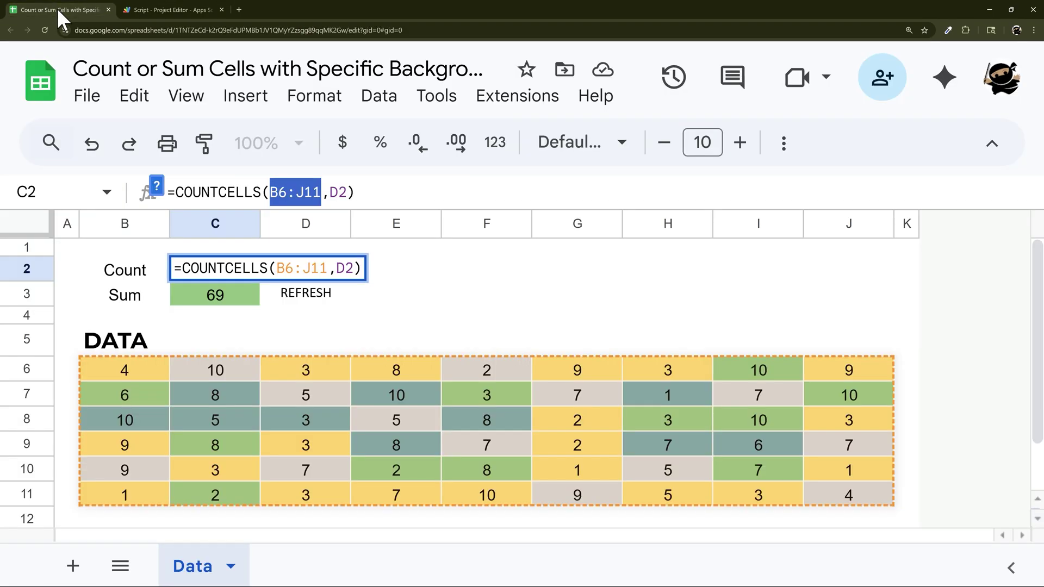
Step through cells B6 to F6, then select the ranges B6:B11 and B6:F10
click(124, 374)
click(223, 368)
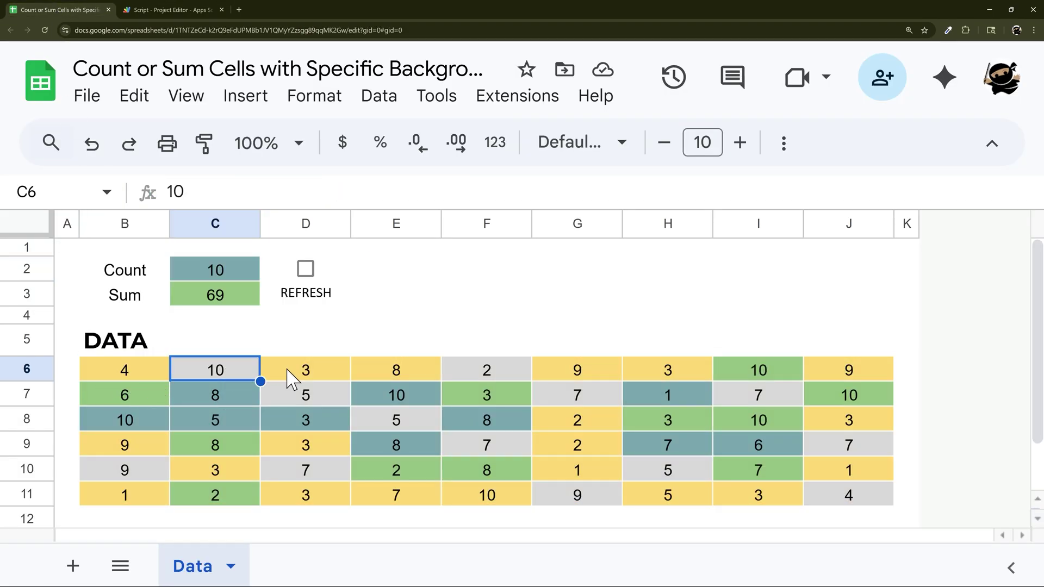
click(291, 373)
click(365, 370)
click(474, 375)
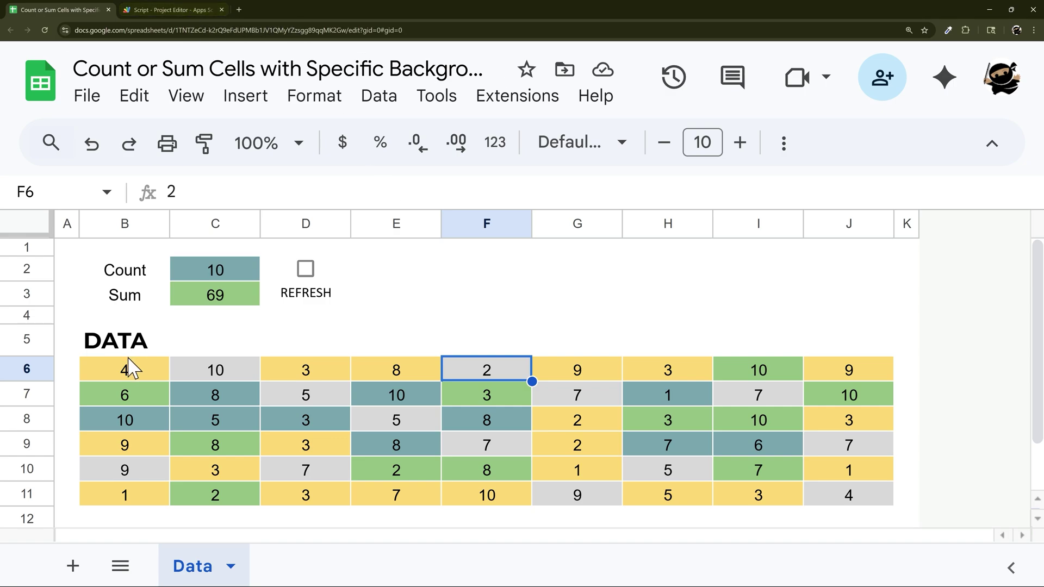
drag(129, 377, 163, 505)
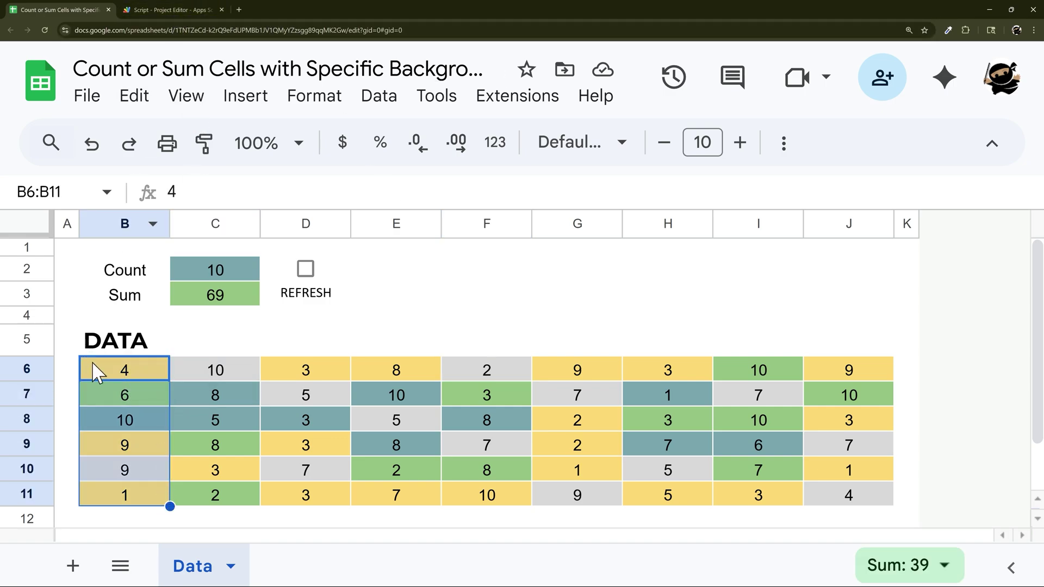
drag(97, 372, 492, 472)
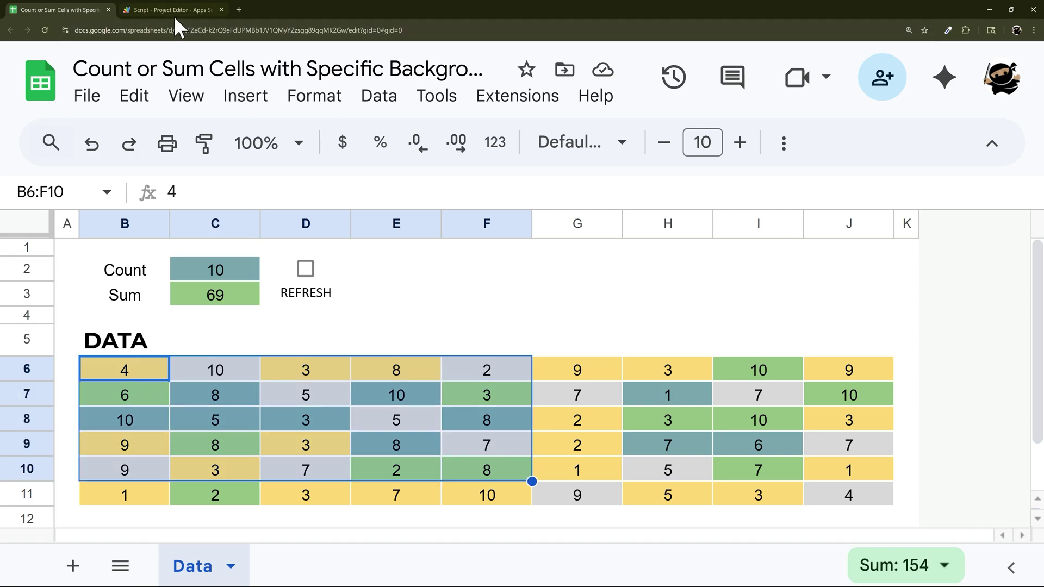
click(174, 16)
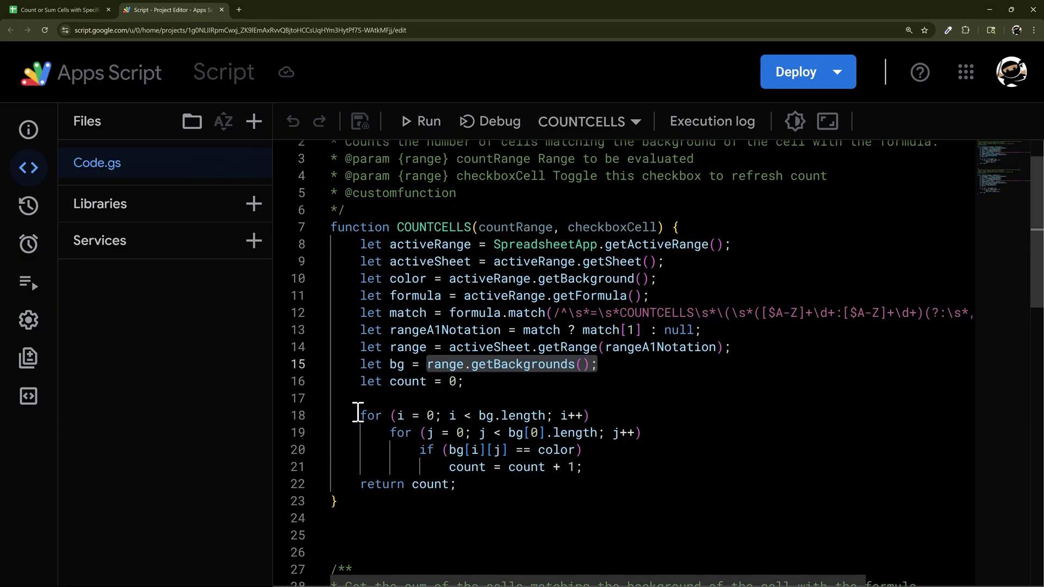
drag(358, 413, 590, 415)
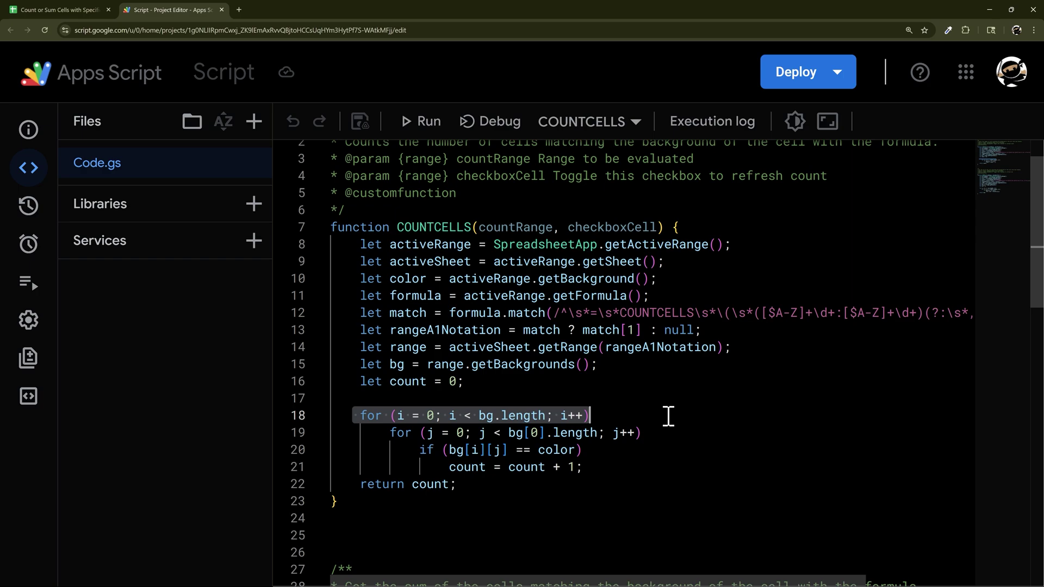
scroll(669, 416, down, 1)
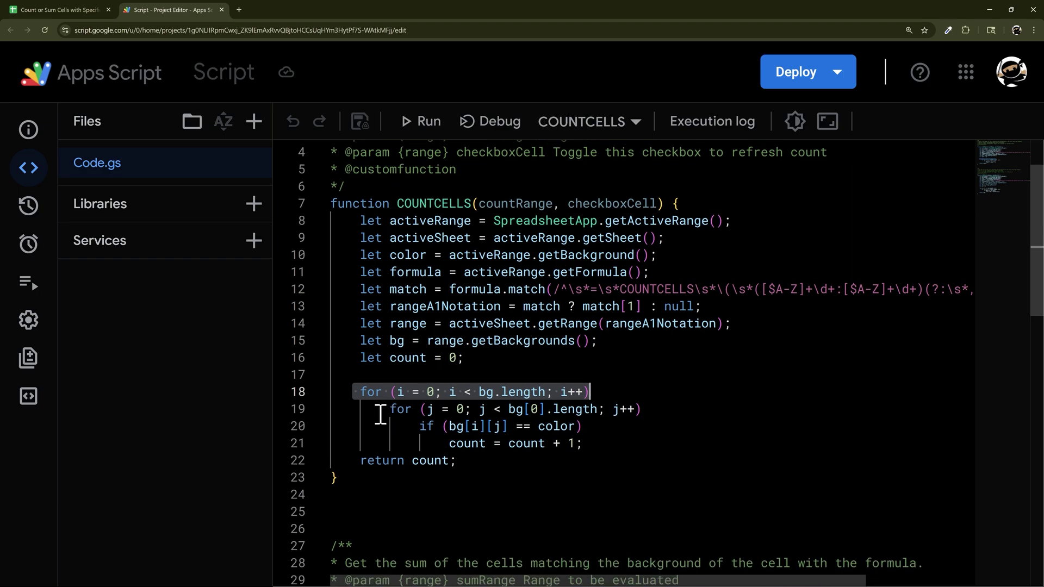
drag(385, 410, 666, 415)
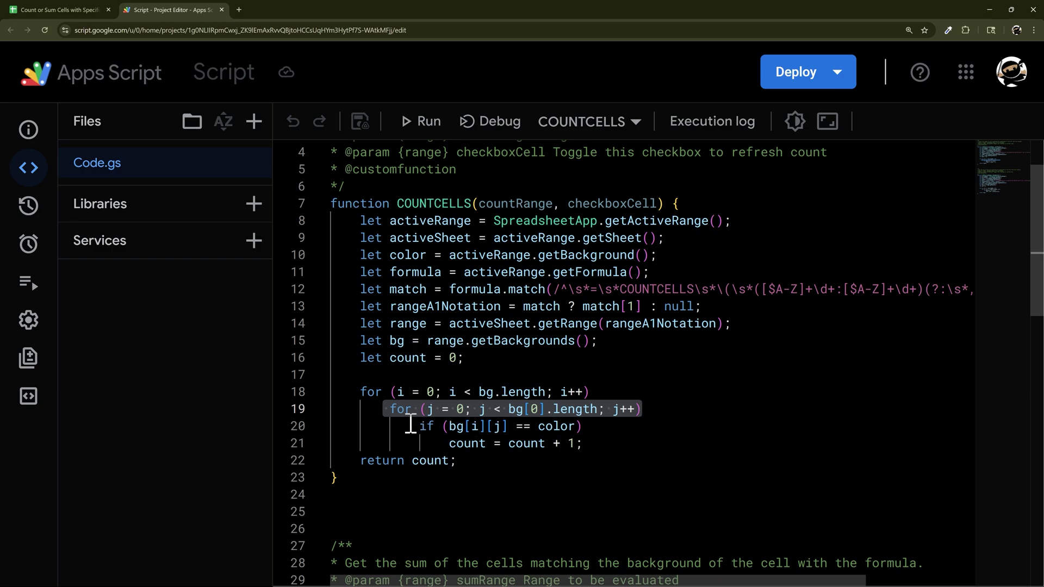
drag(410, 425, 627, 431)
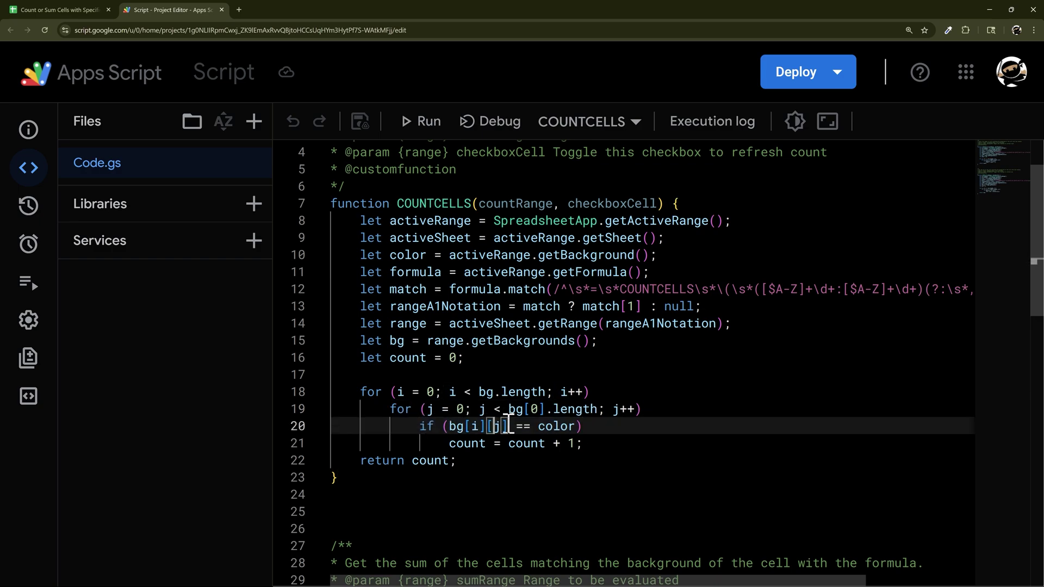
drag(508, 426, 450, 424)
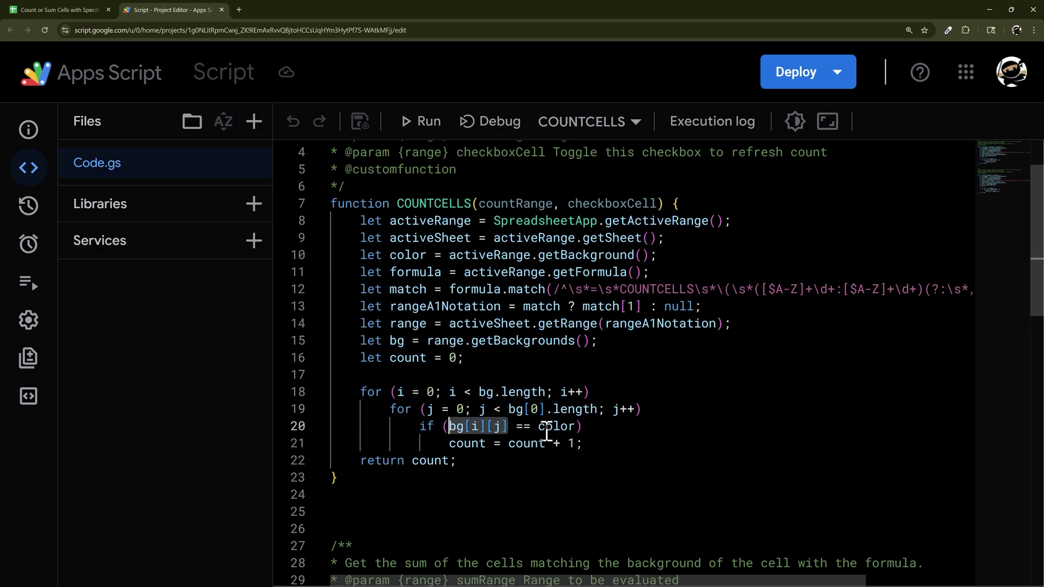
drag(538, 427, 573, 427)
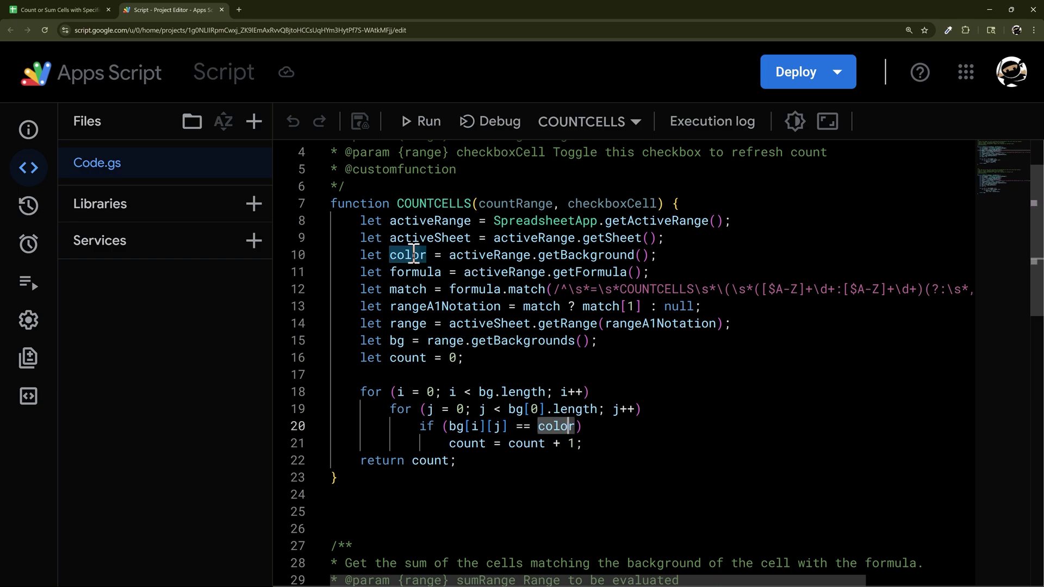
drag(354, 254, 753, 261)
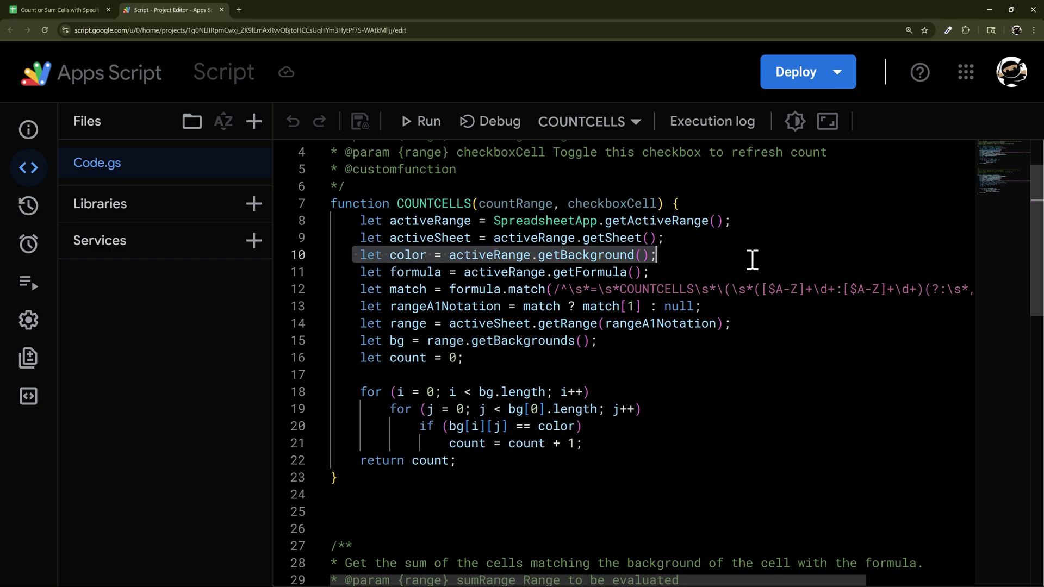
click(77, 8)
click(213, 273)
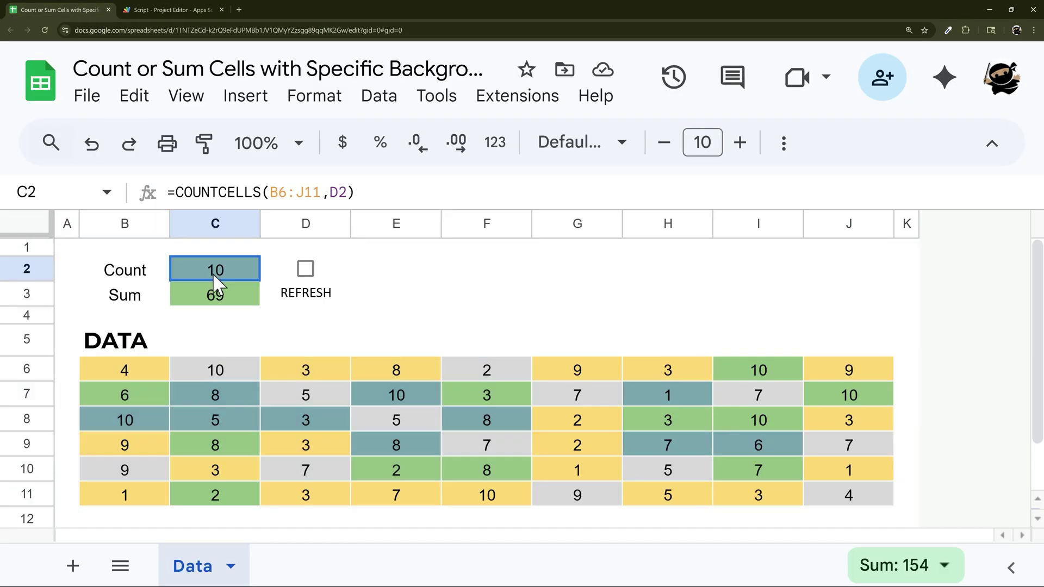
click(158, 10)
drag(613, 445, 438, 449)
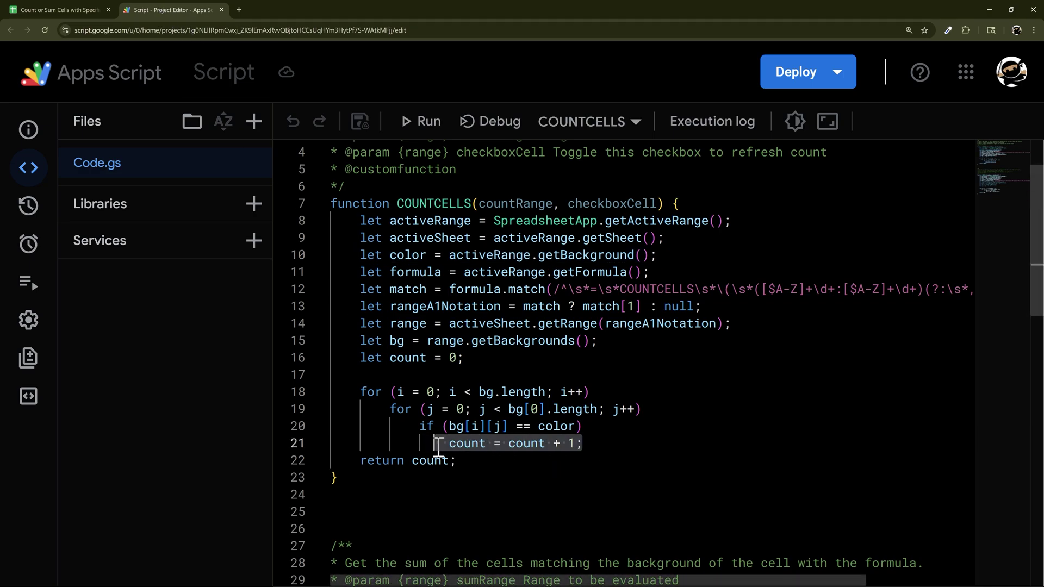
drag(471, 357, 334, 358)
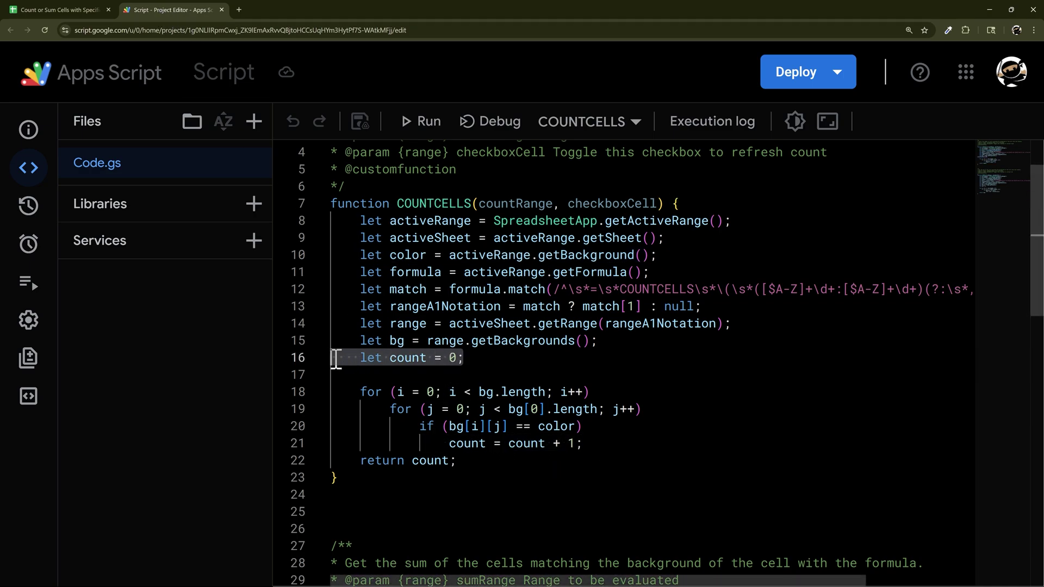
drag(635, 445, 370, 446)
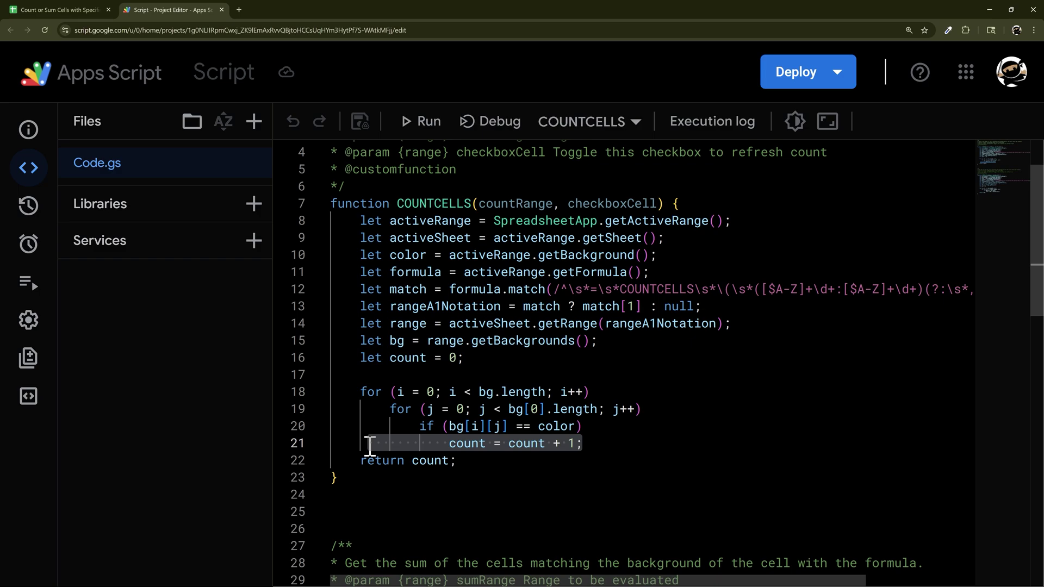
scroll(577, 452, down, 2)
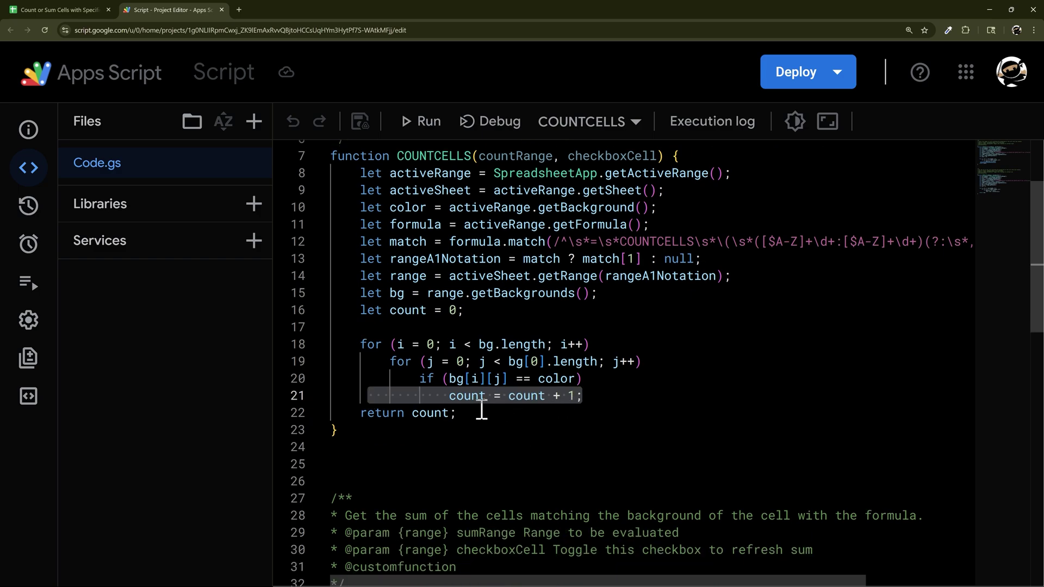
drag(476, 412, 284, 414)
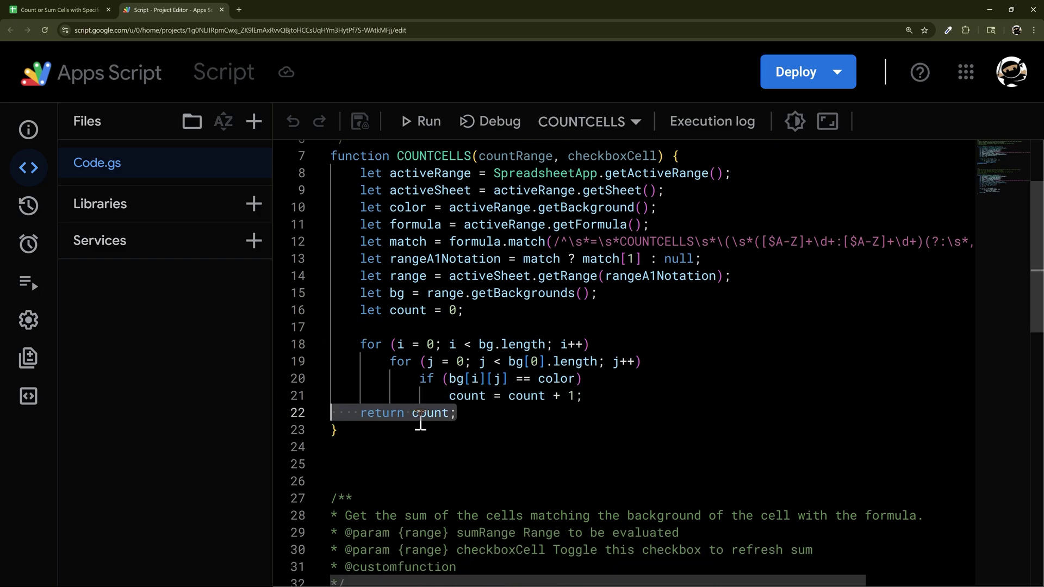
click(451, 444)
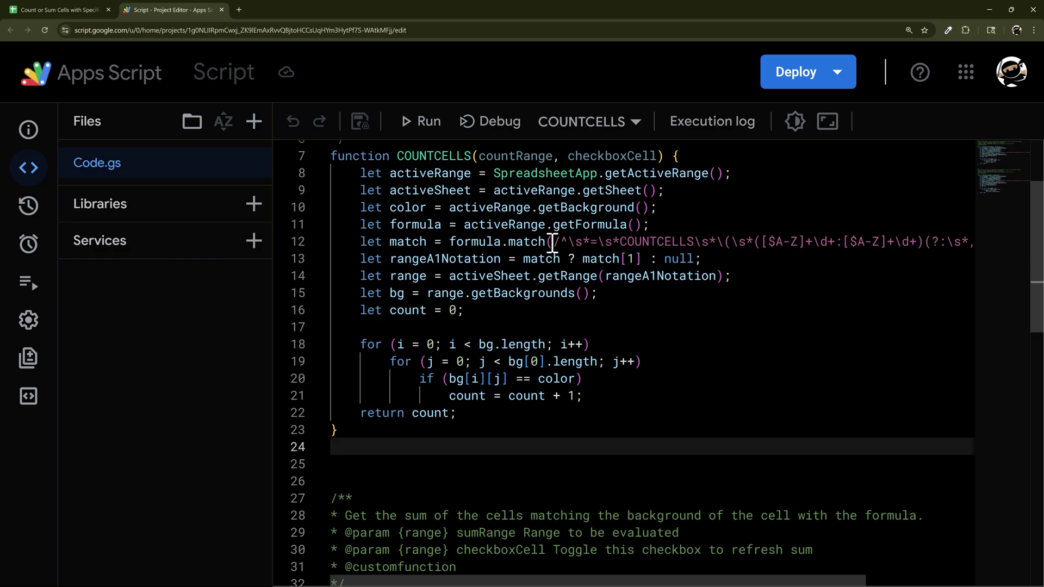
drag(552, 243, 979, 239)
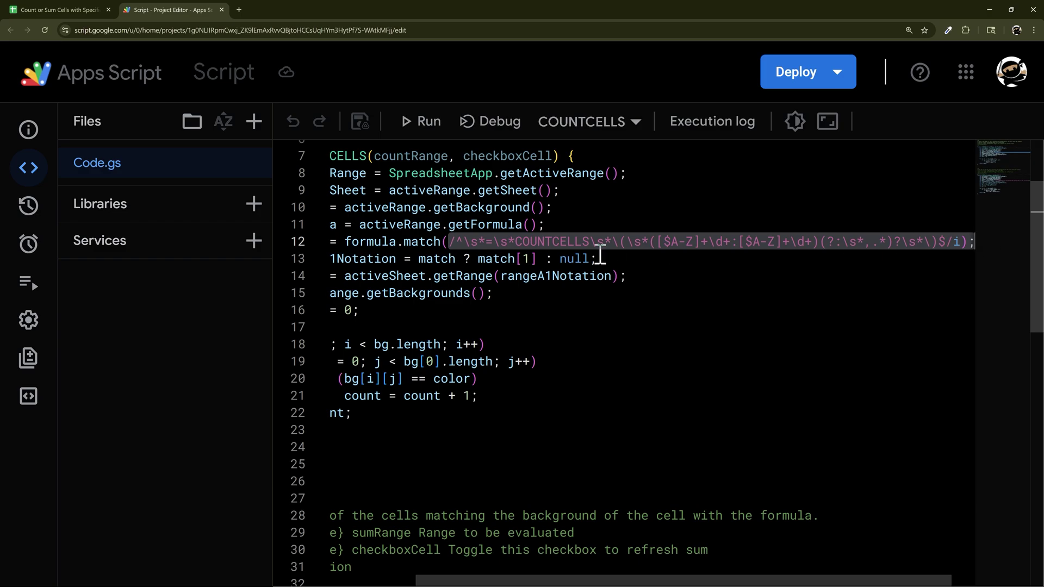
click(597, 246)
double_click(519, 243)
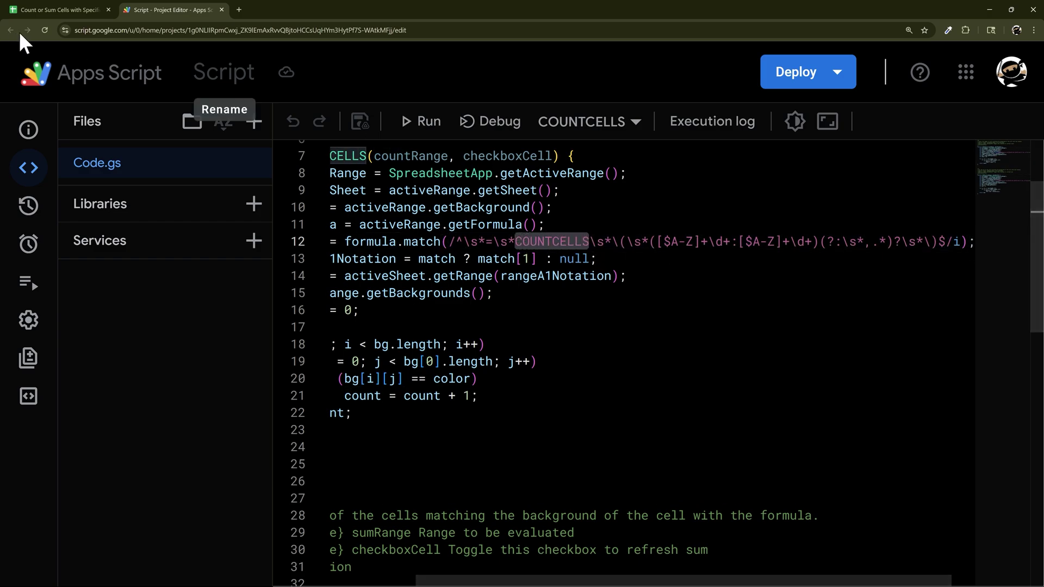
click(64, 10)
drag(175, 192, 321, 193)
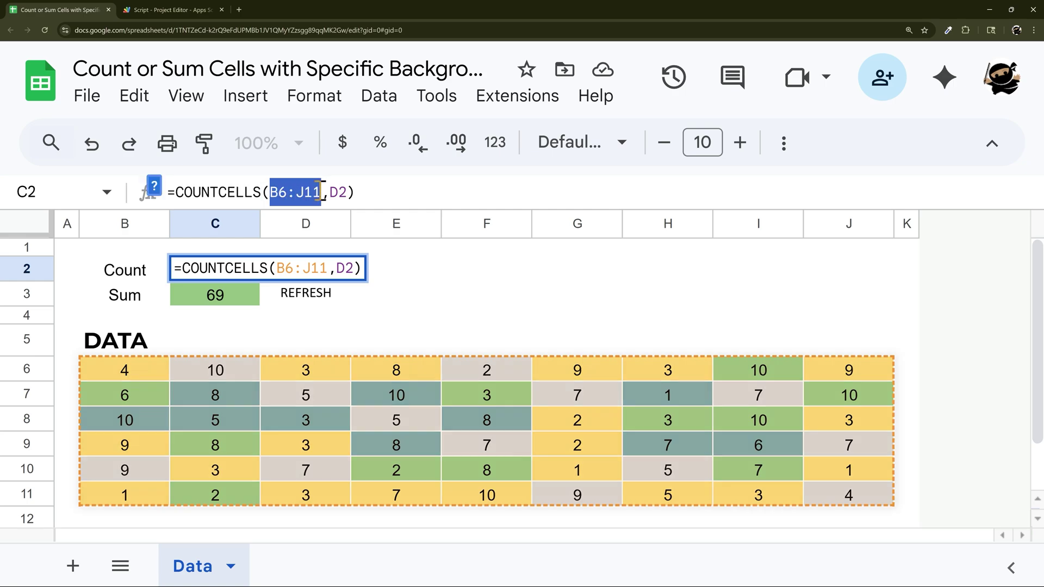
click(165, 11)
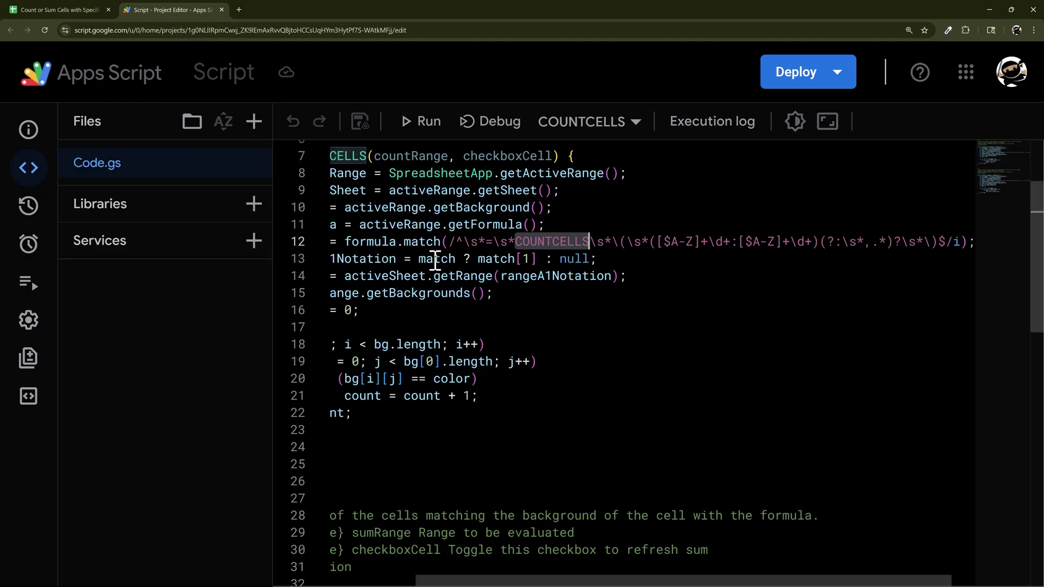
click(76, 11)
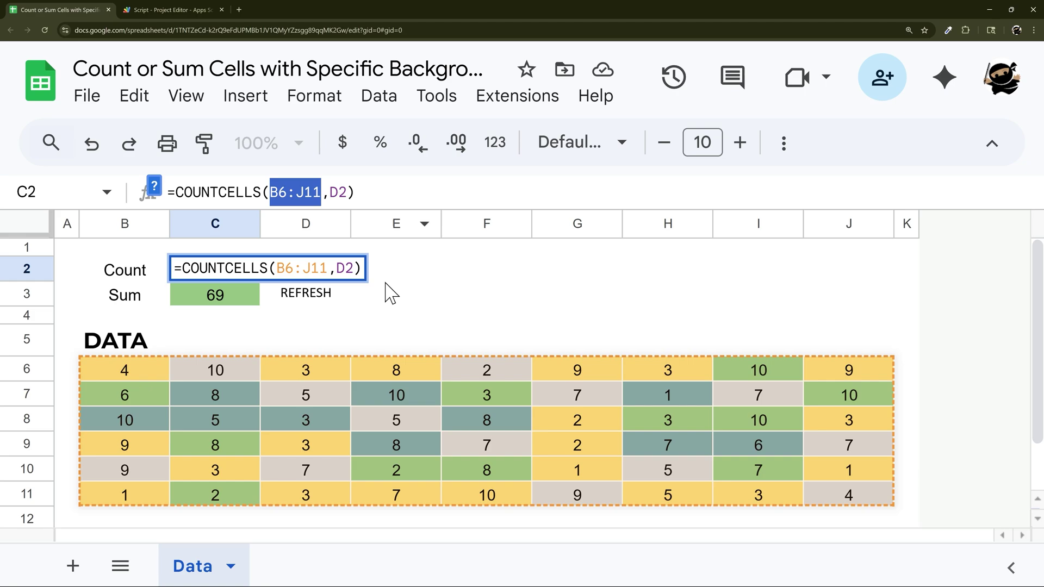
drag(362, 269, 215, 292)
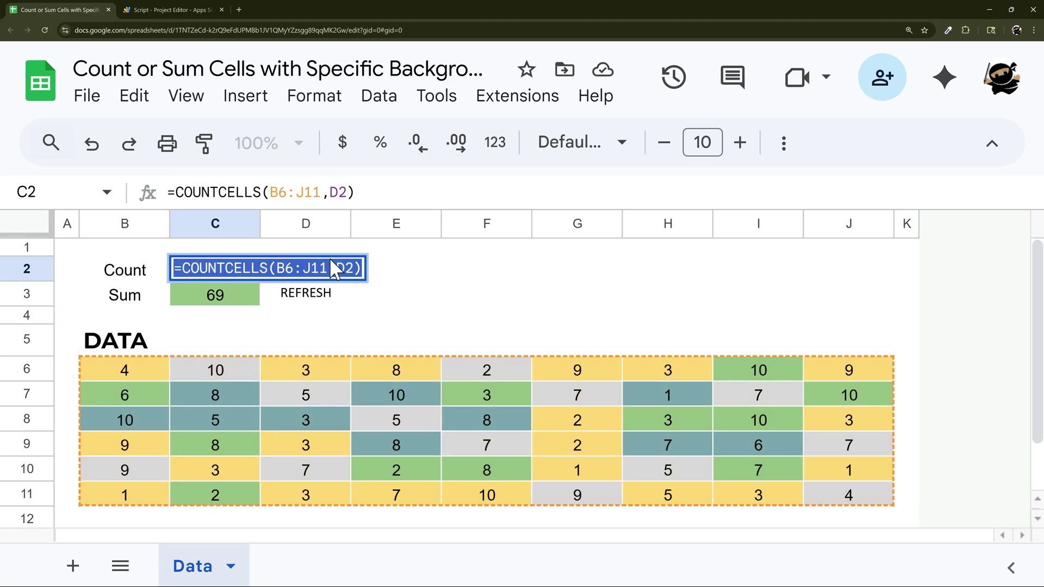
click(181, 14)
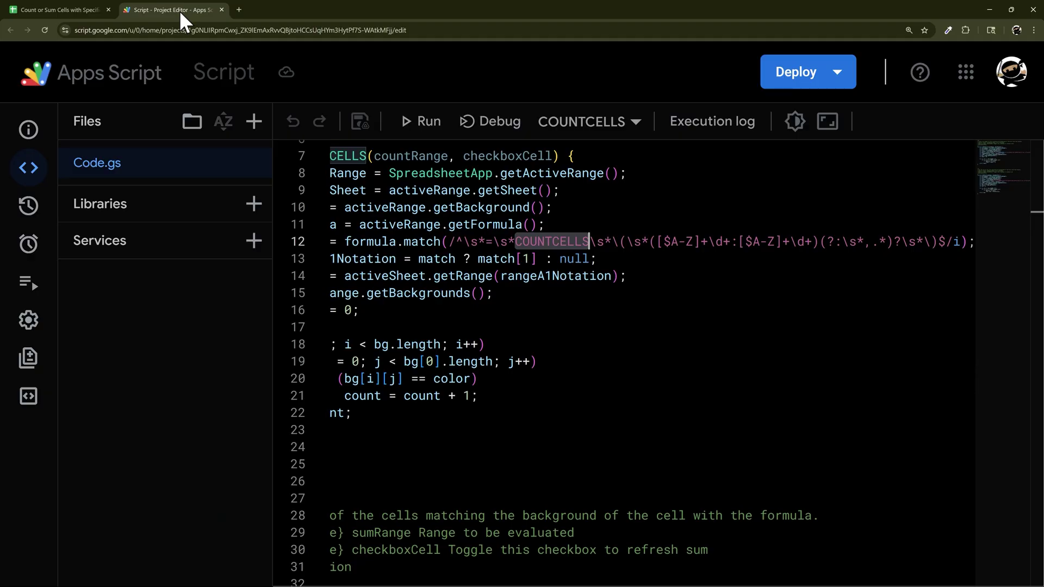
click(523, 260)
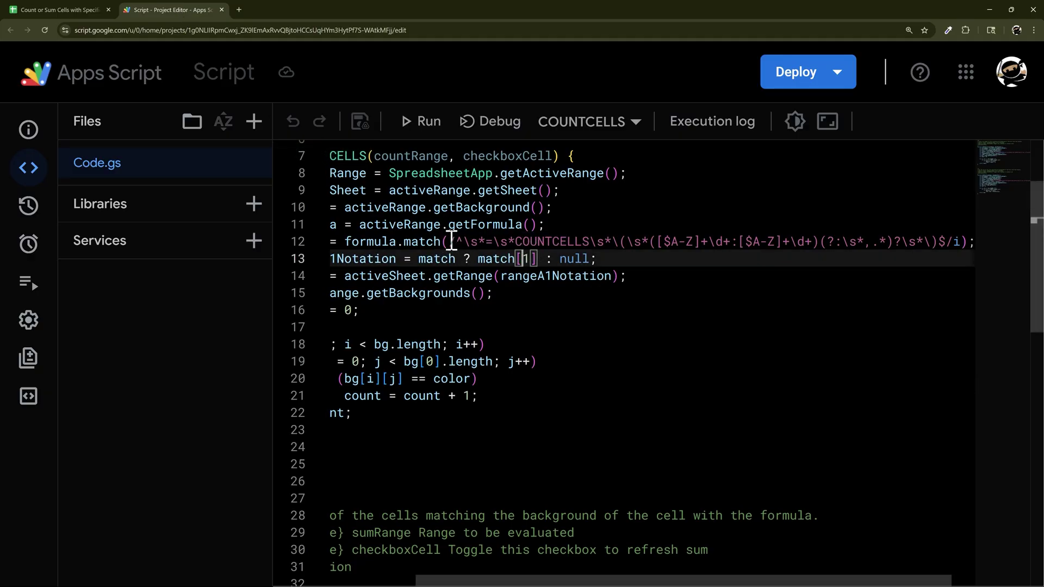
drag(451, 242, 988, 243)
click(734, 276)
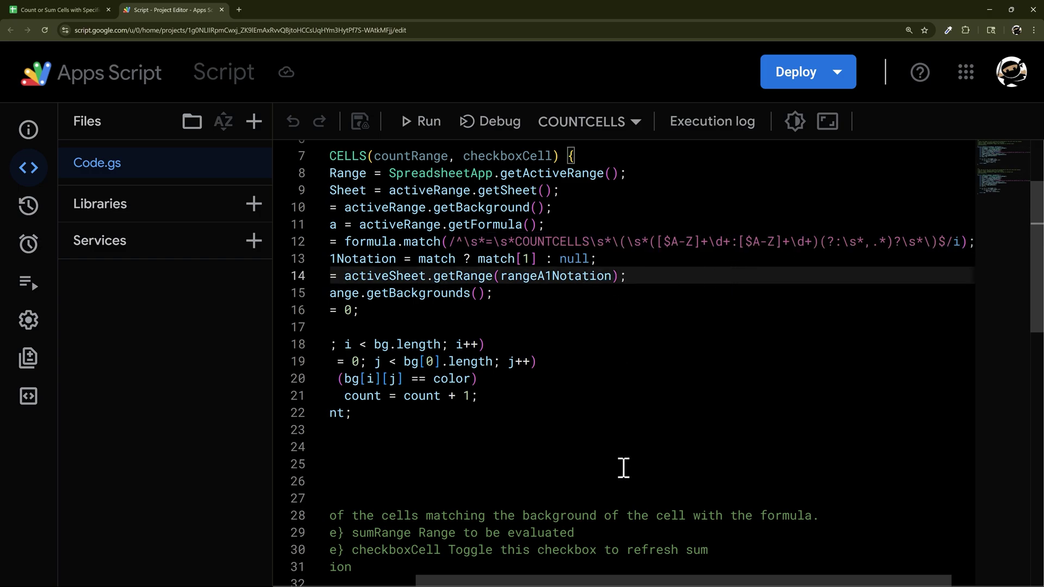
drag(622, 581, 489, 558)
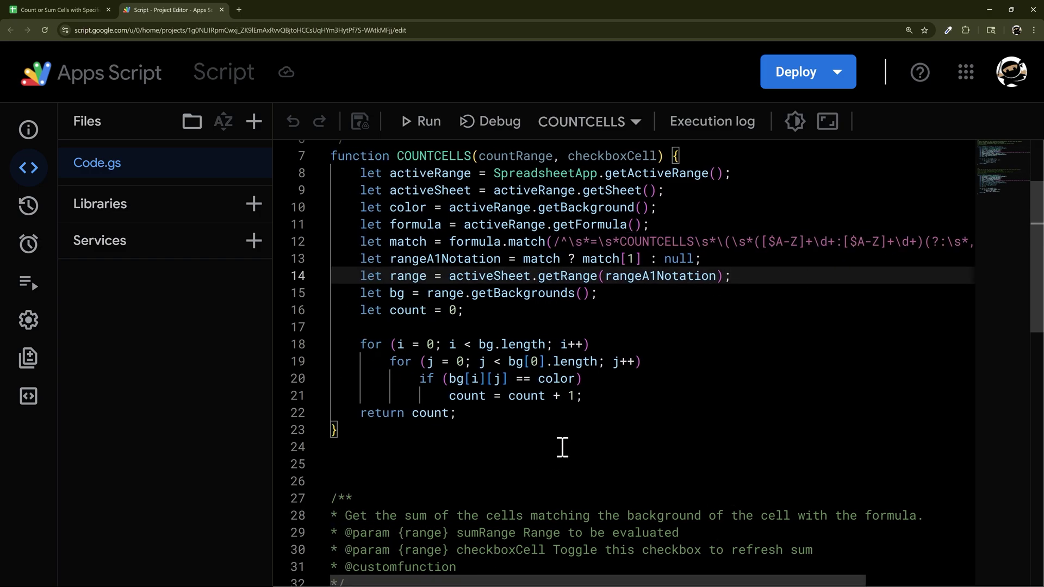
scroll(467, 401, down, 1)
scroll(471, 389, down, 4)
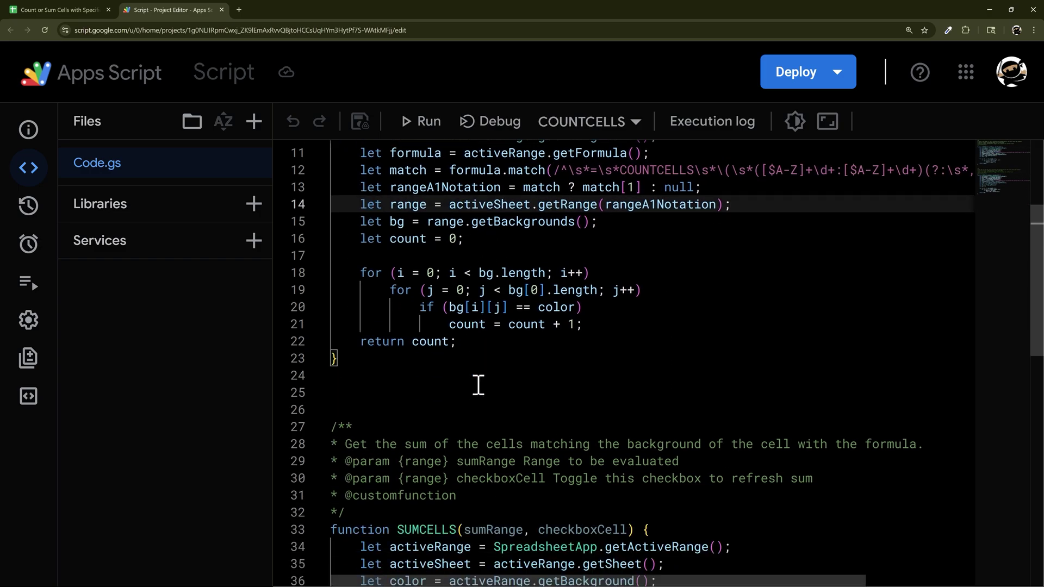
scroll(477, 381, down, 2)
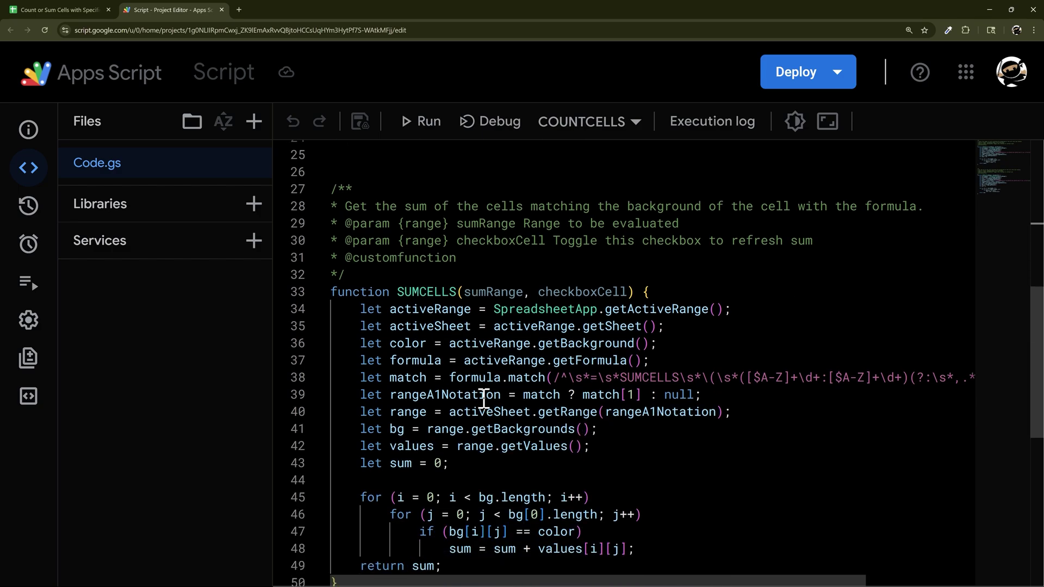
scroll(484, 397, down, 2)
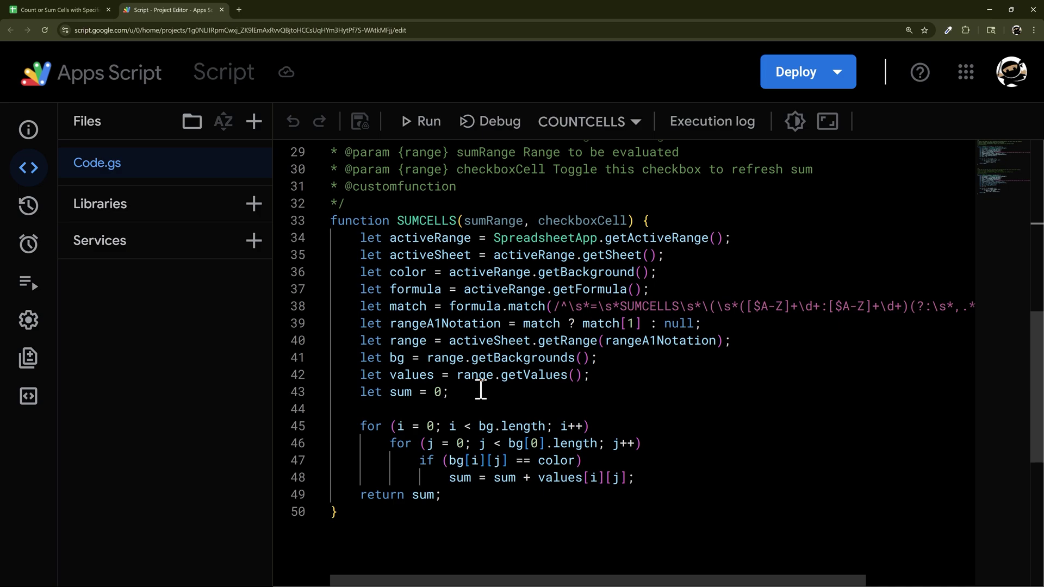
click(66, 9)
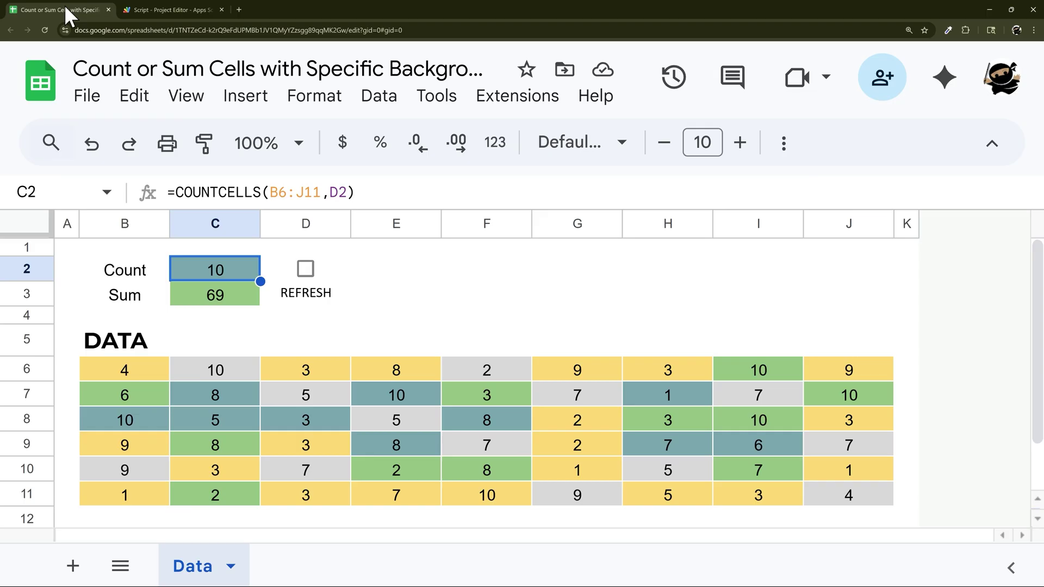
click(516, 103)
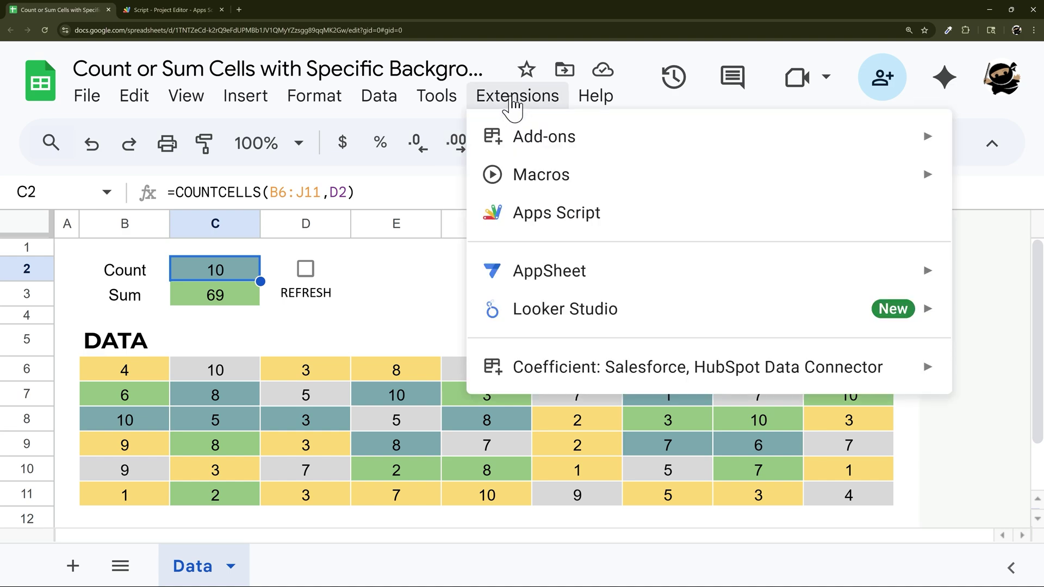
Highlight the COUNTCELLS and SUMCELLS code blocks in Code.gs, then scroll back to the top
click(170, 10)
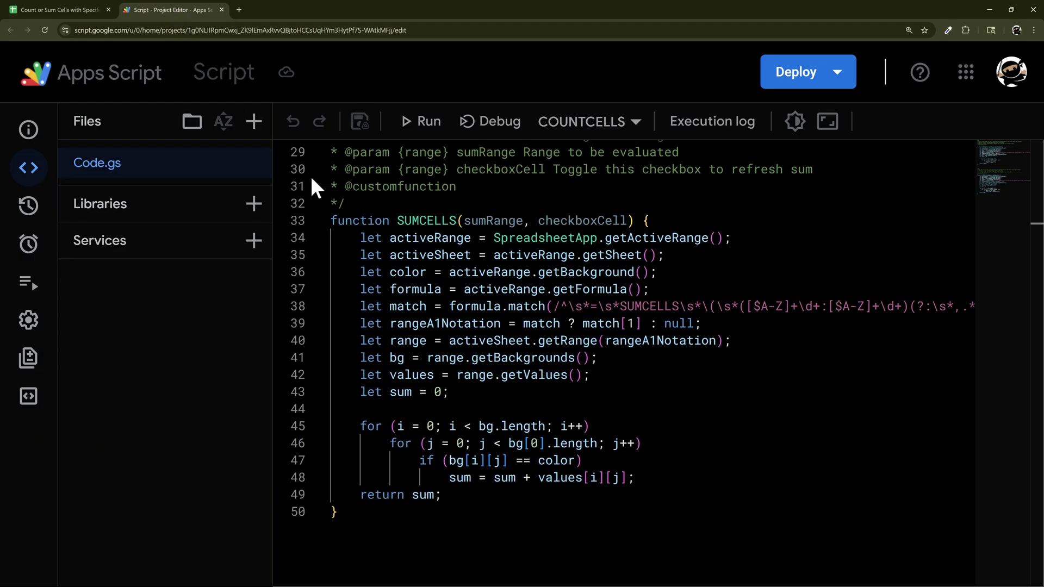
scroll(453, 298, up, 3)
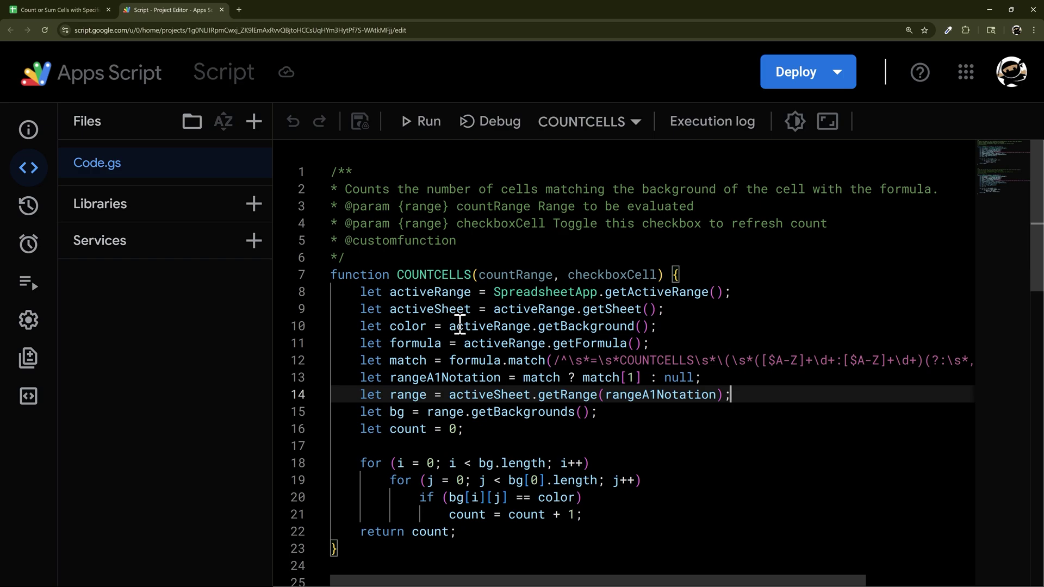
scroll(459, 326, down, 2)
drag(338, 446, 317, 180)
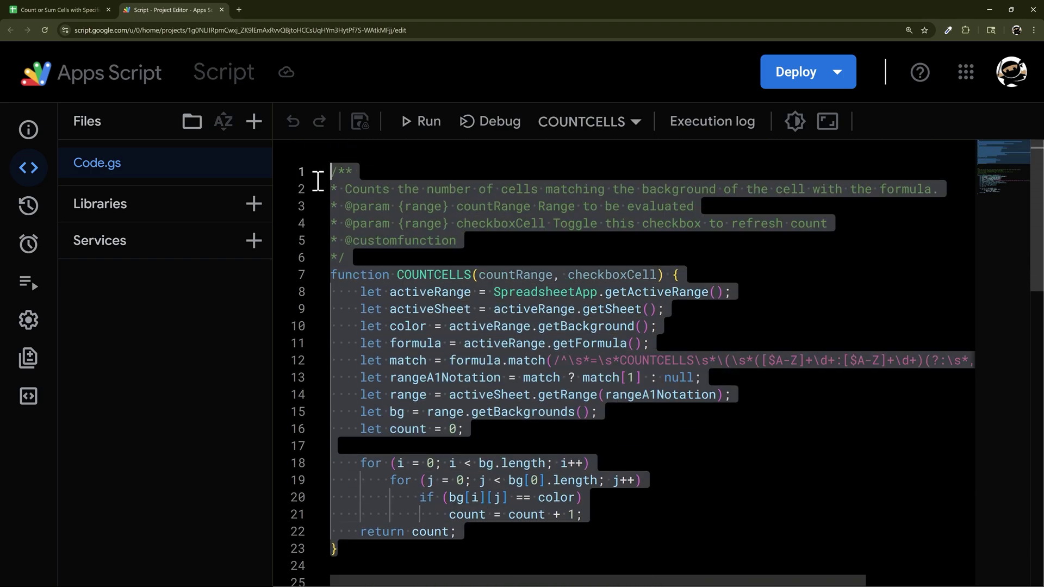
scroll(377, 255, down, 5)
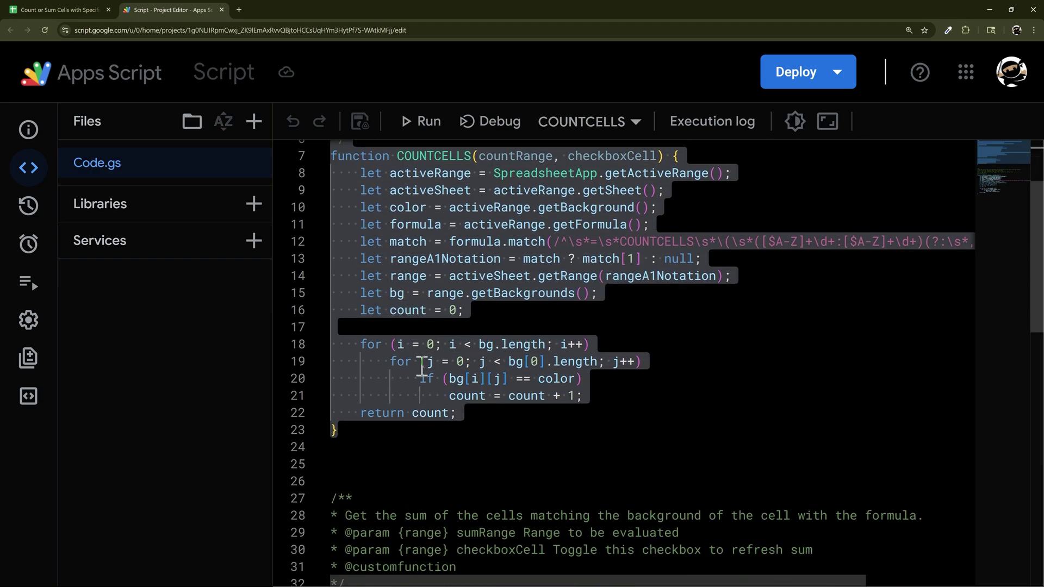
drag(362, 332, 419, 573)
click(394, 290)
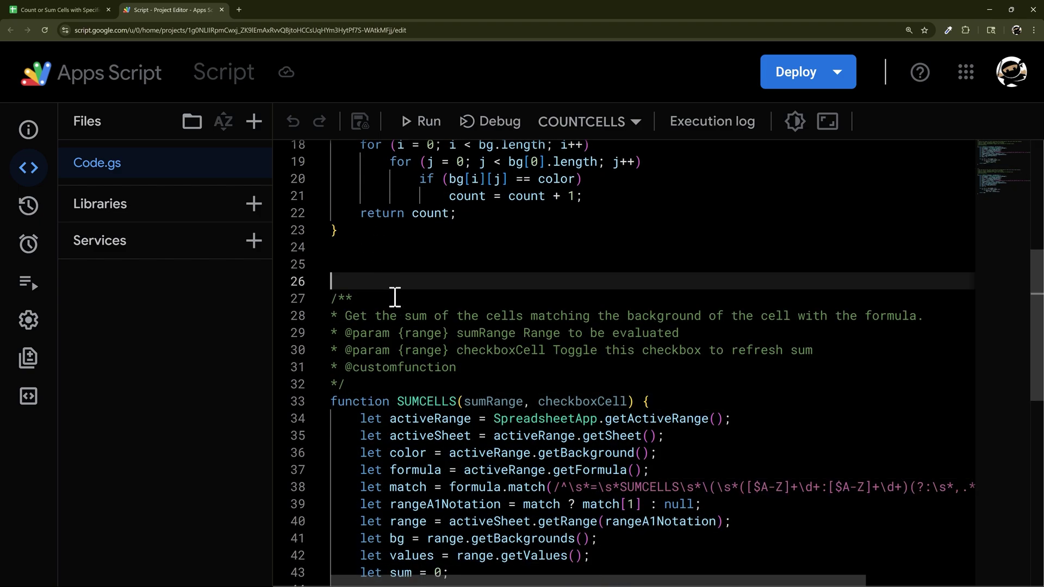
scroll(458, 318, up, 5)
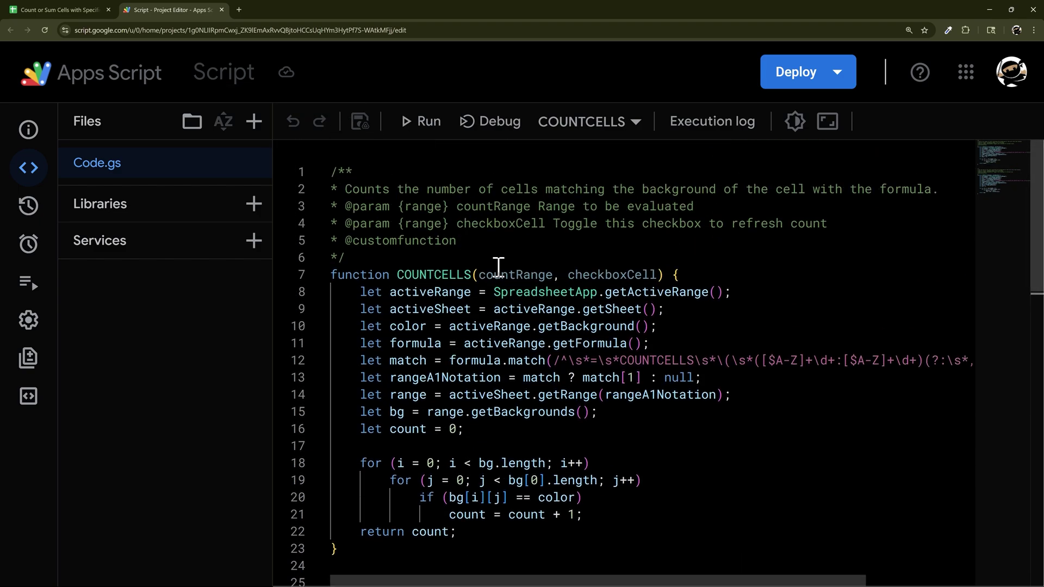
click(98, 10)
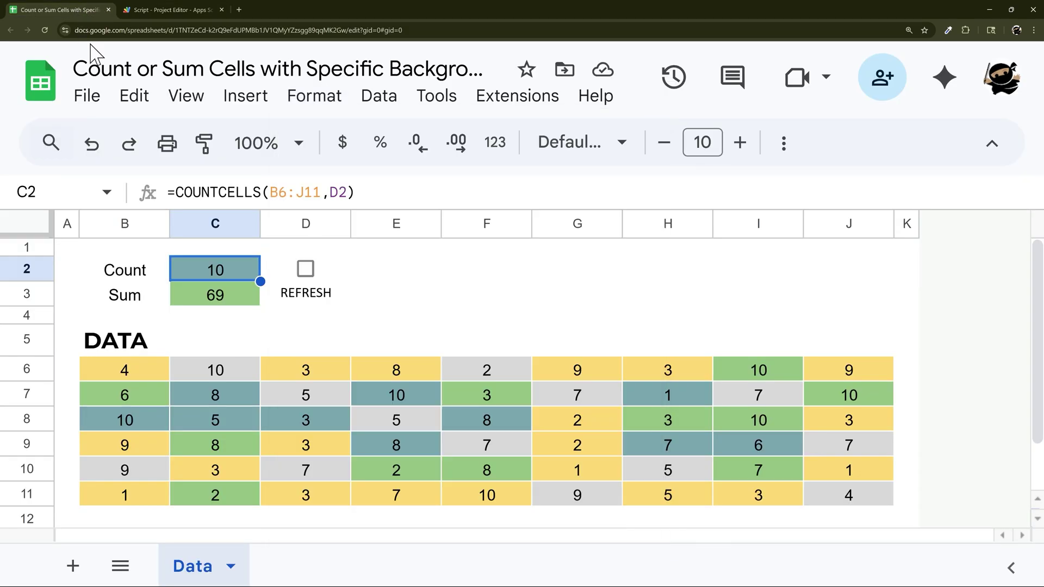
Review C2's fill colour choices without changing them, then select REFRESH cell D2
click(403, 318)
click(217, 268)
click(784, 144)
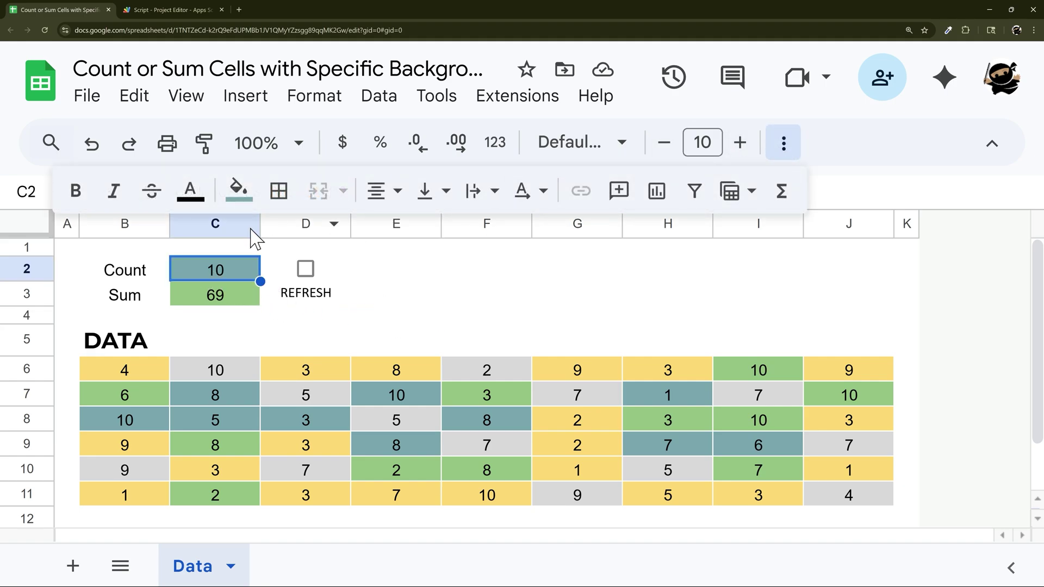
click(238, 190)
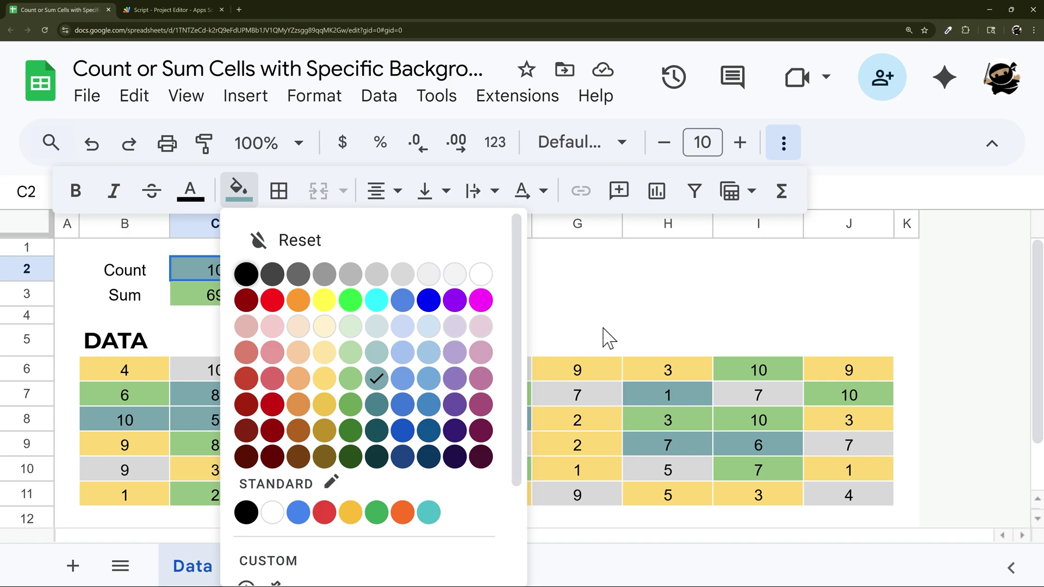
click(784, 143)
click(330, 275)
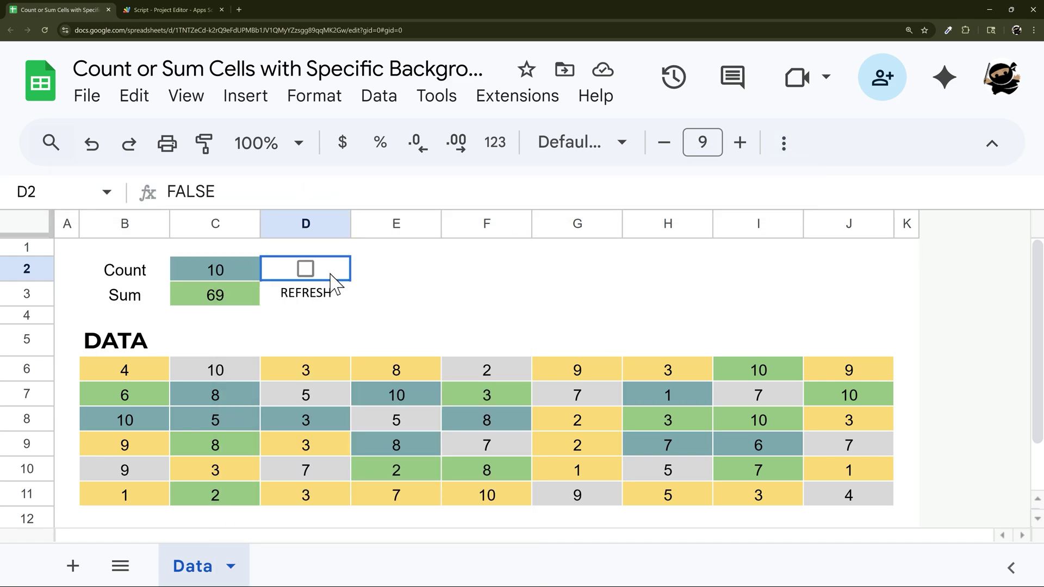
Highlight COUNTCELLS, B6:J11 and the D2 checkbox reference in C2's formula, leaving it unchanged
click(242, 274)
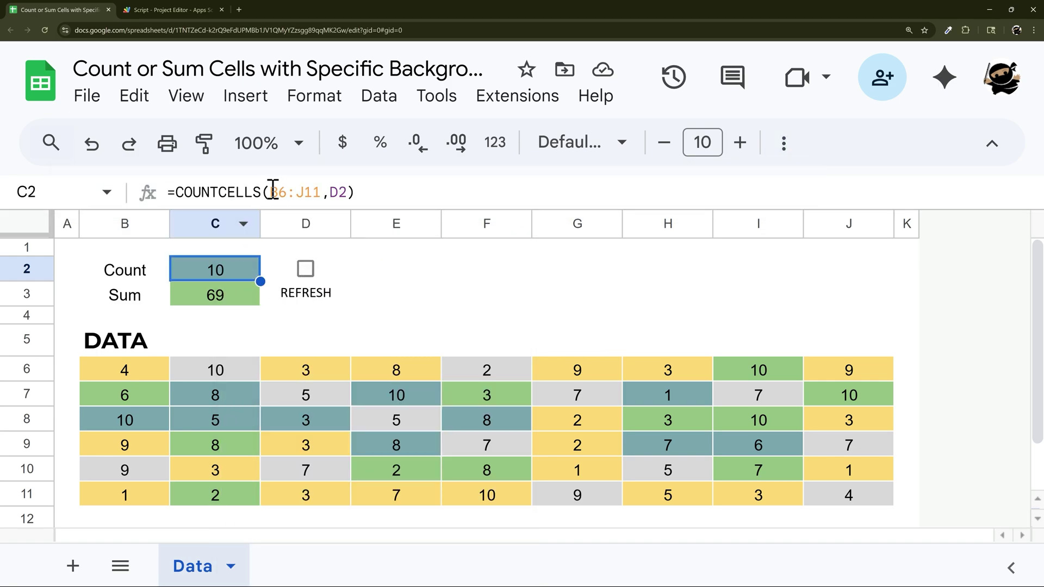
double_click(184, 191)
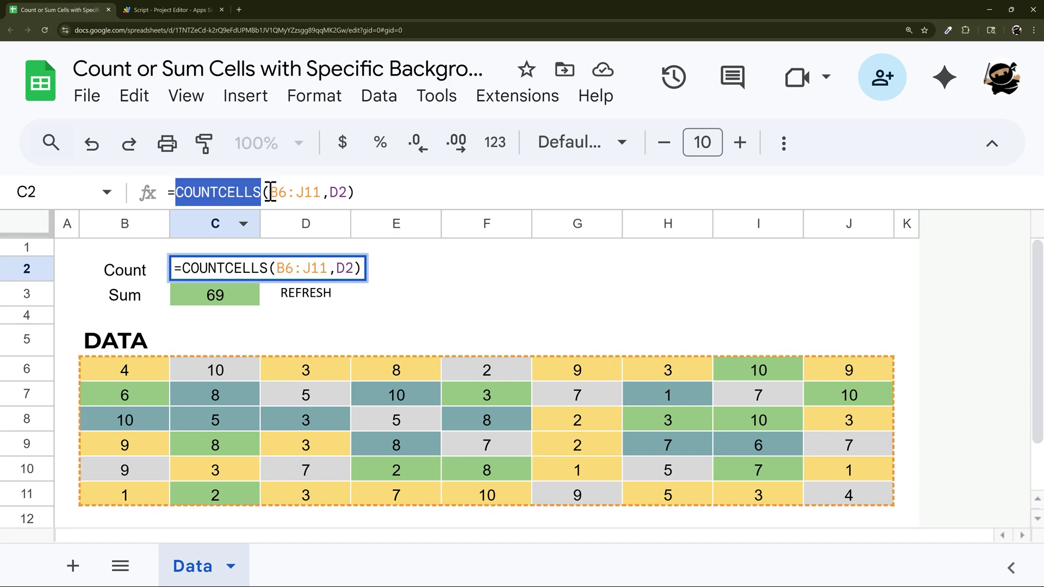
drag(271, 192, 323, 196)
double_click(338, 192)
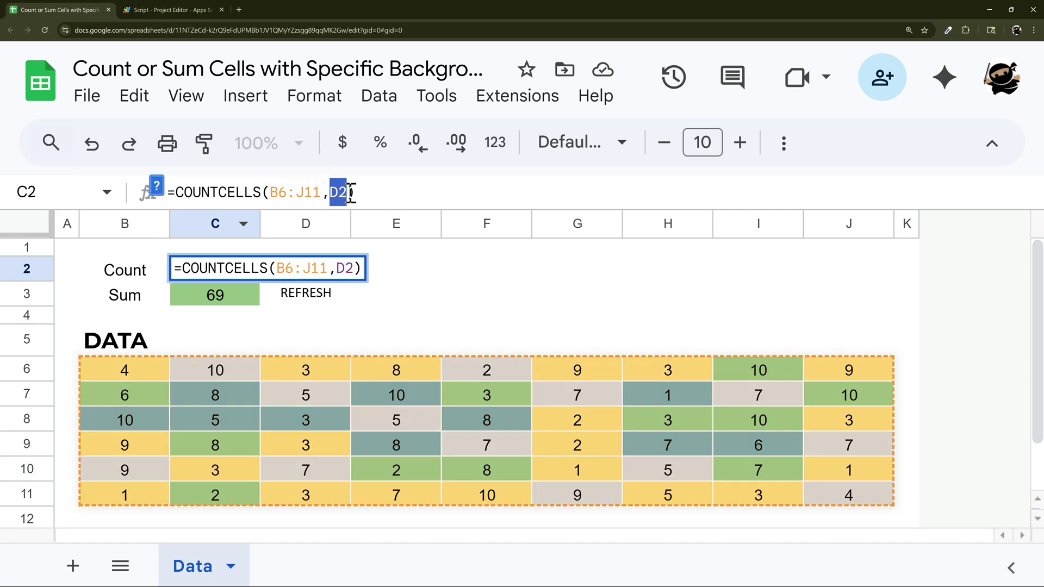
key(Escape)
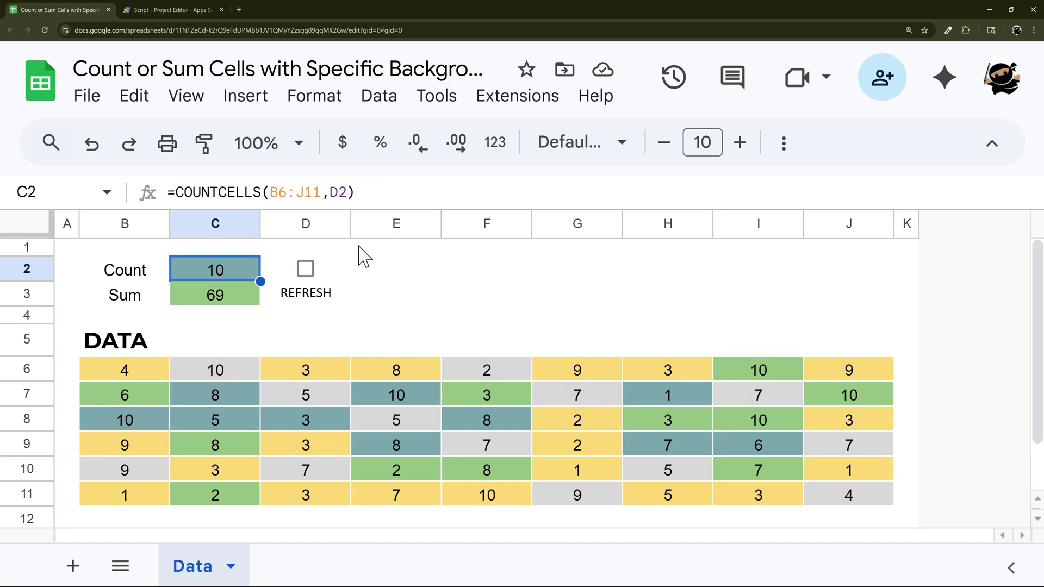
click(328, 277)
click(257, 272)
double_click(338, 192)
key(Escape)
click(375, 299)
click(174, 9)
In SUMCELLS, highlight the colour and range lines, the getValues line and the sum set to 0
scroll(435, 276, down, 10)
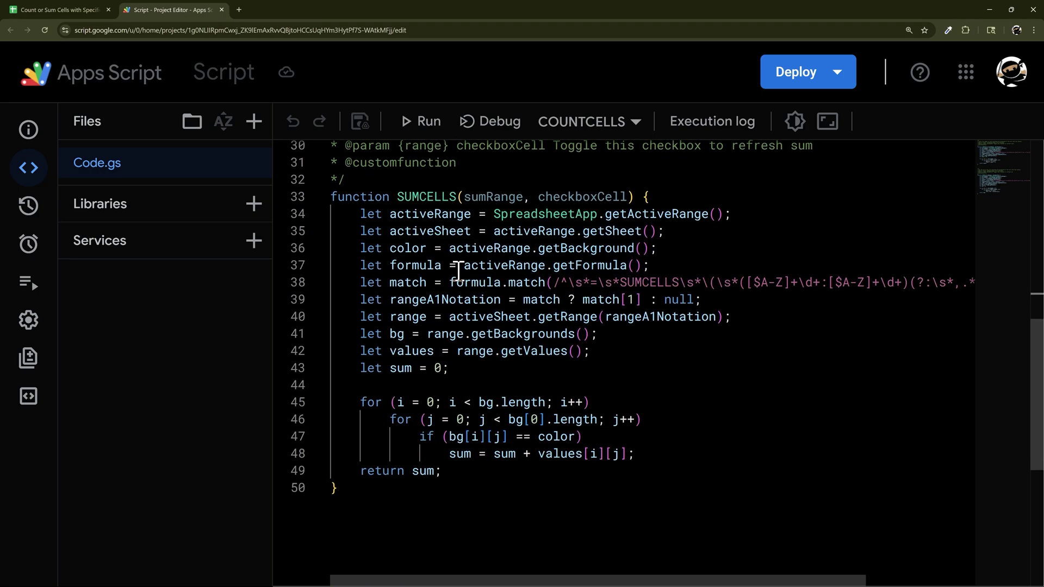
scroll(473, 292, up, 1)
scroll(462, 285, up, 2)
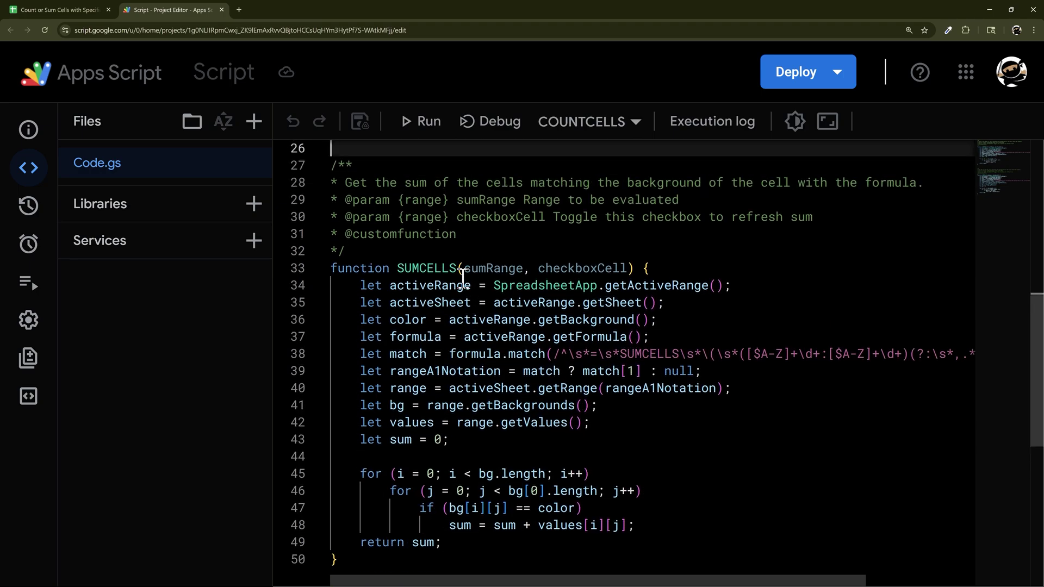
scroll(460, 310, down, 3)
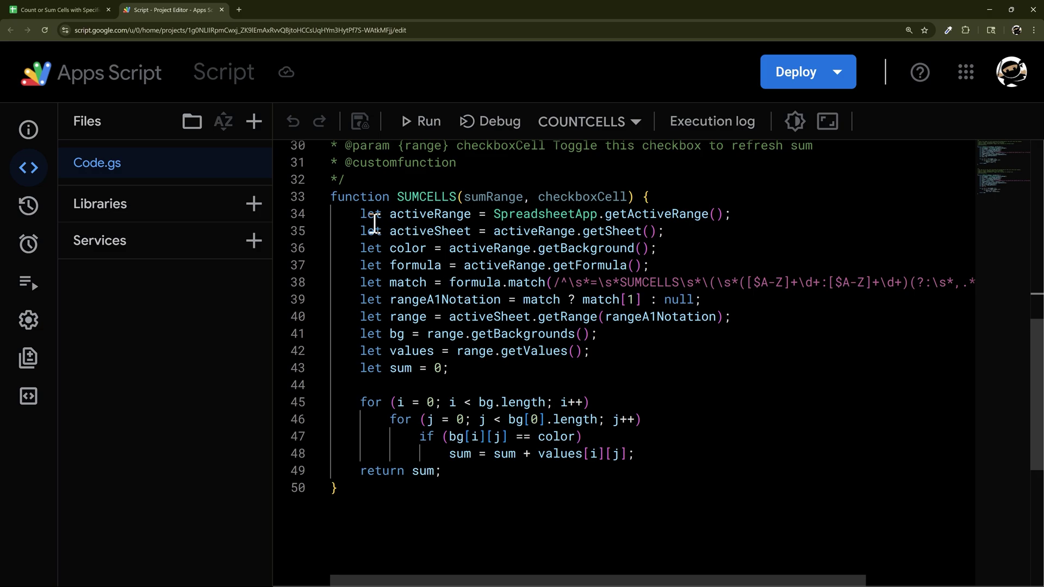
drag(356, 215, 748, 327)
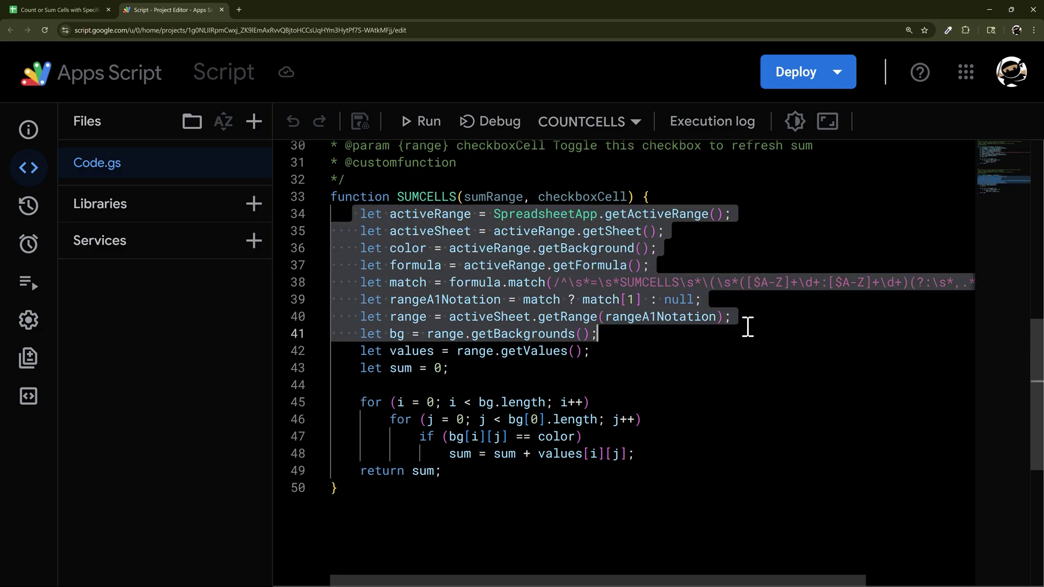
drag(611, 352, 286, 353)
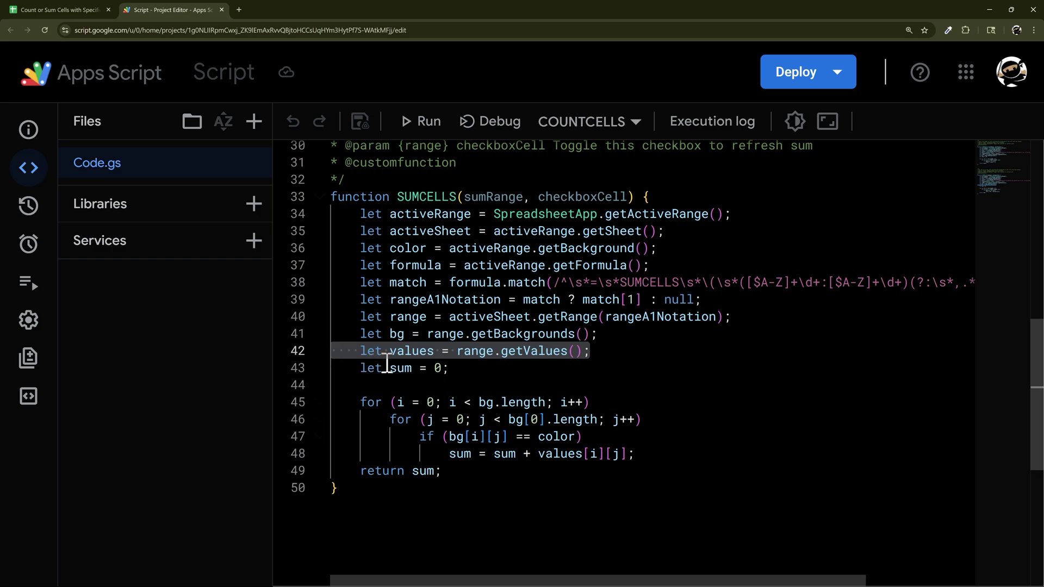
drag(473, 366, 635, 378)
Highlight the inner column loop, colour comparison, value added to sum, and the outer loop starting at 0
scroll(395, 359, down, 1)
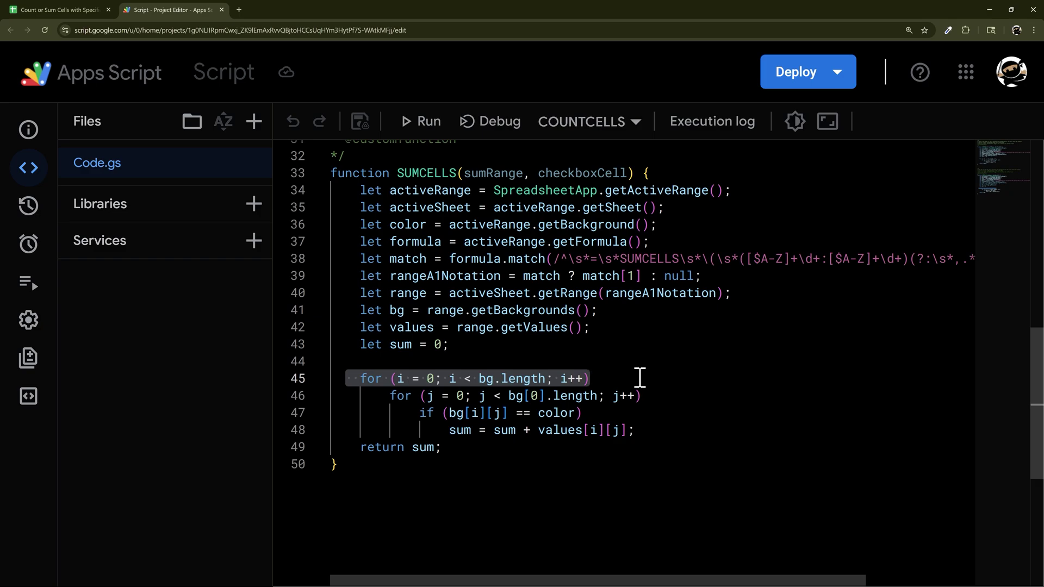
drag(376, 396, 691, 390)
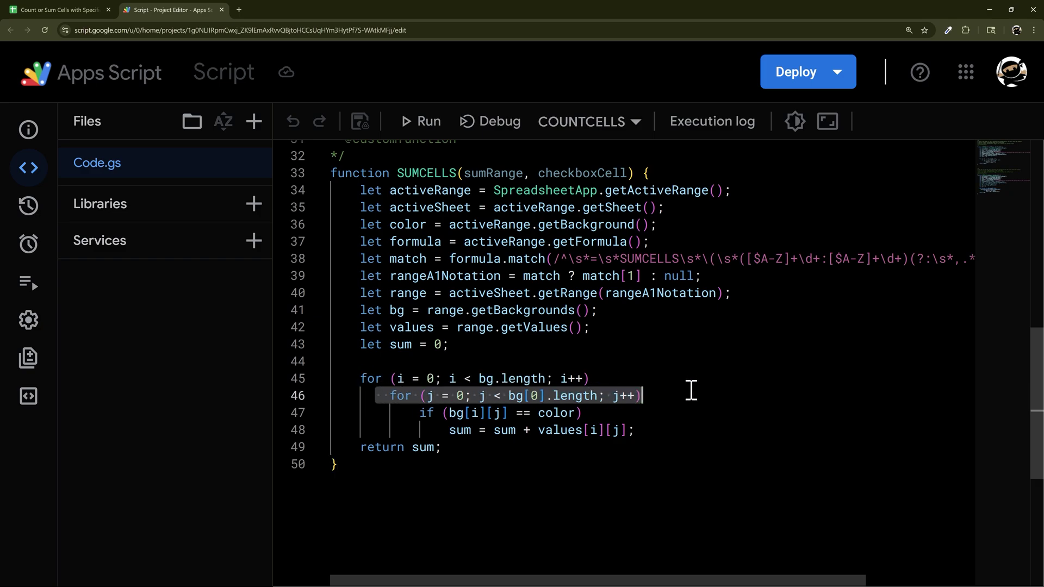
drag(590, 413, 660, 432)
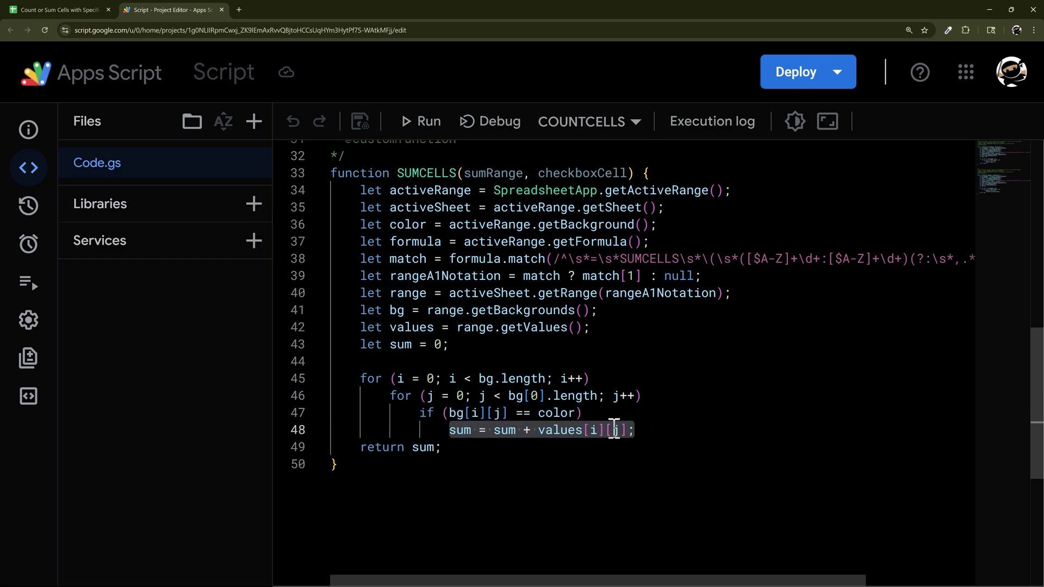
drag(539, 430, 638, 431)
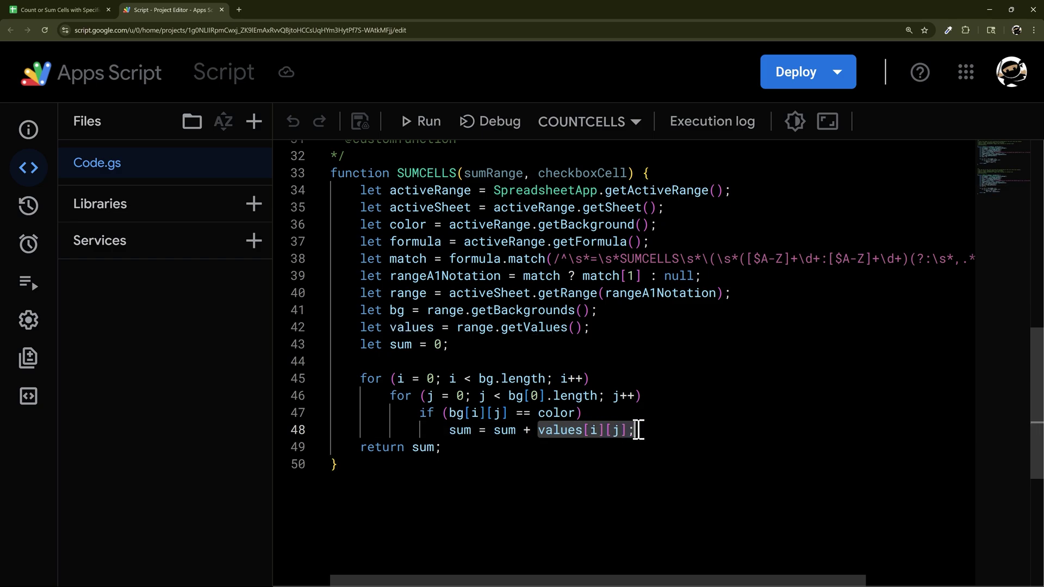
click(459, 379)
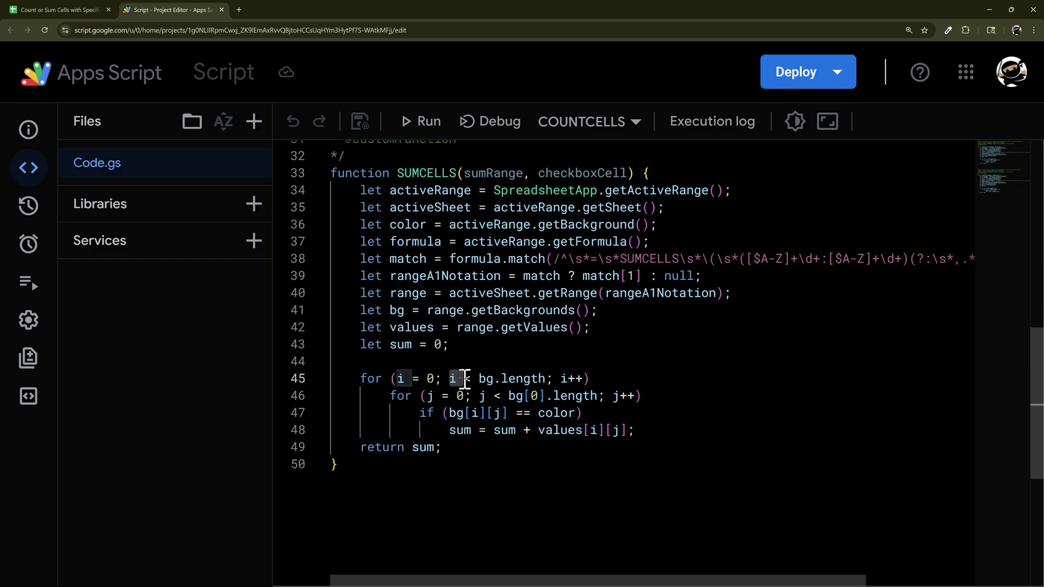
click(462, 379)
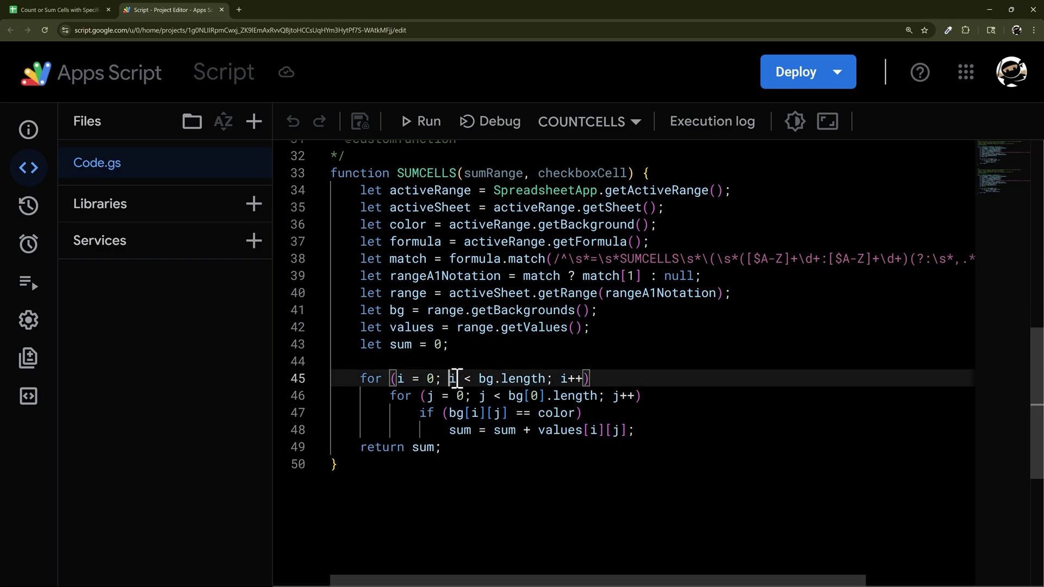
drag(383, 379, 591, 379)
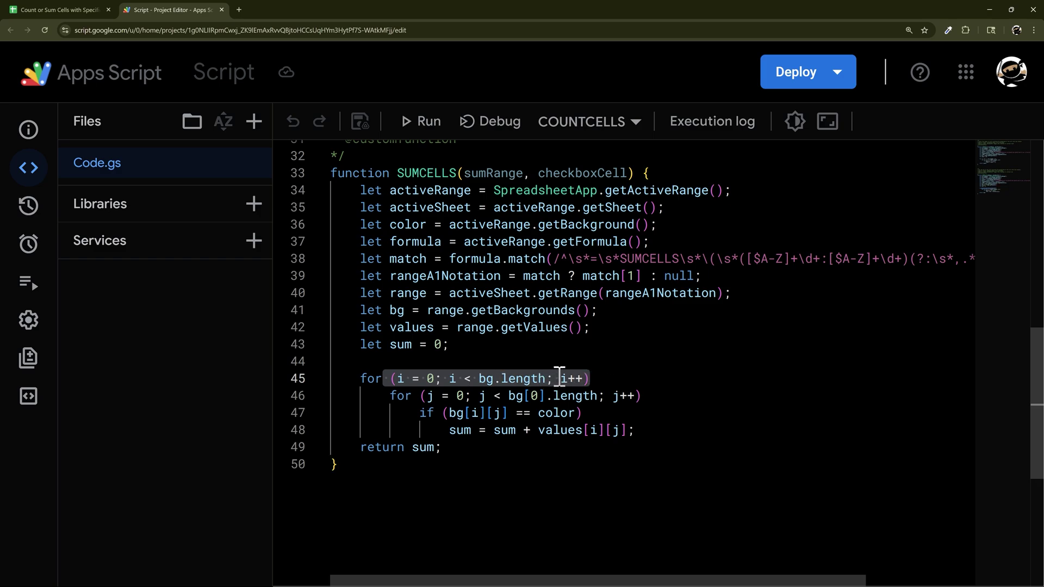
click(560, 379)
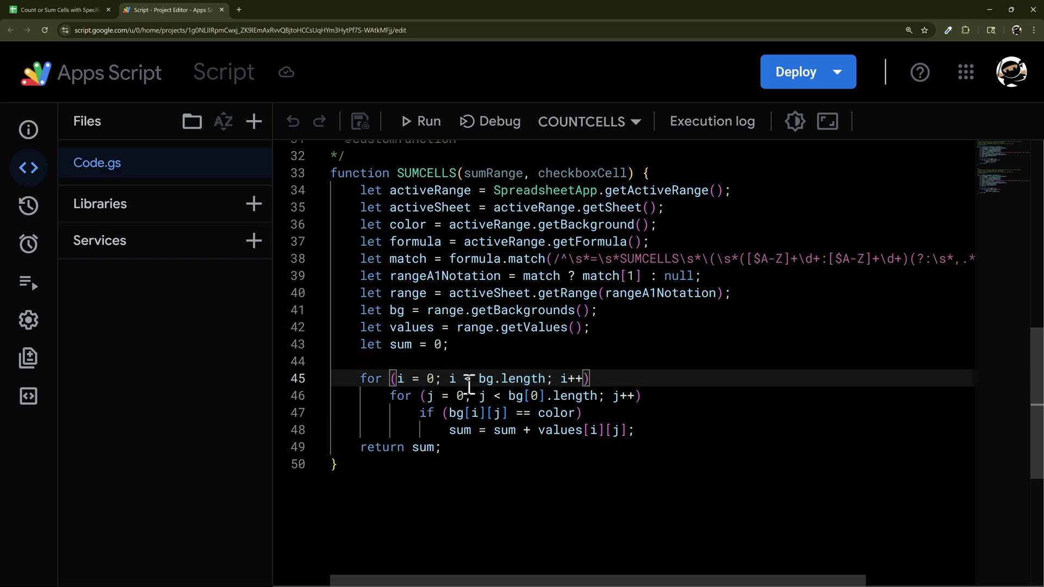
double_click(433, 379)
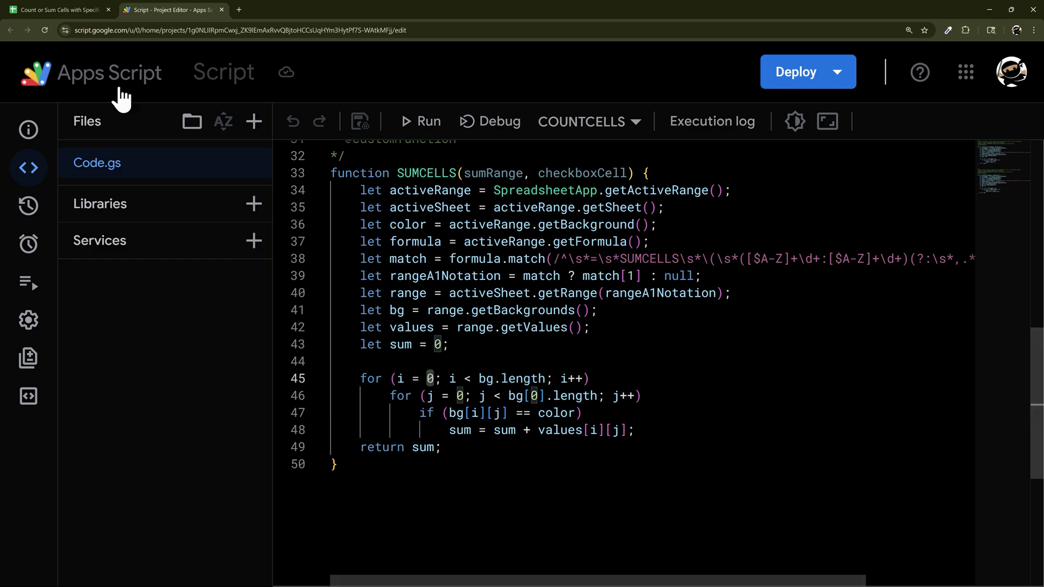
click(59, 7)
click(35, 367)
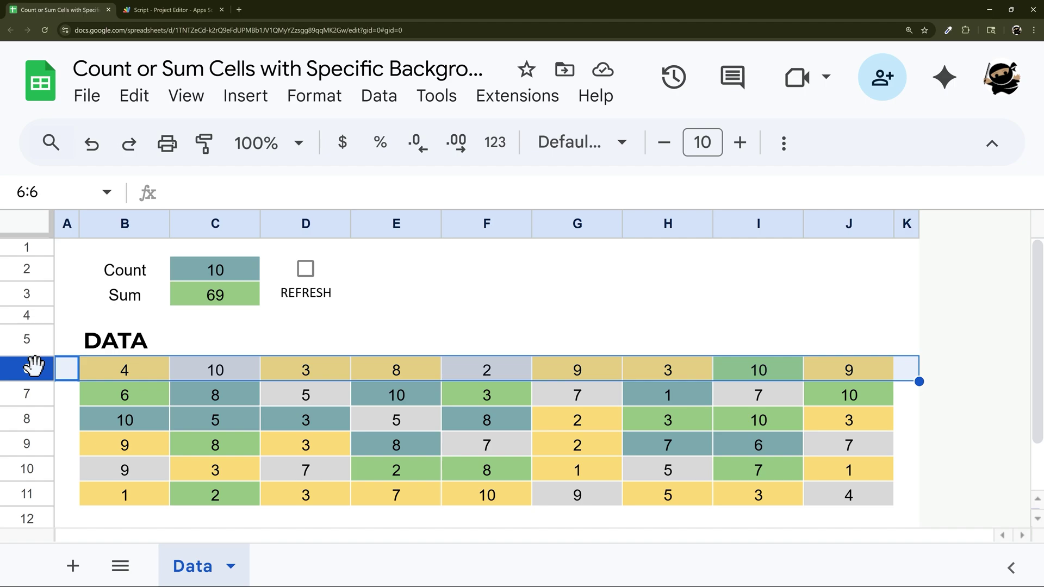
click(33, 399)
click(33, 418)
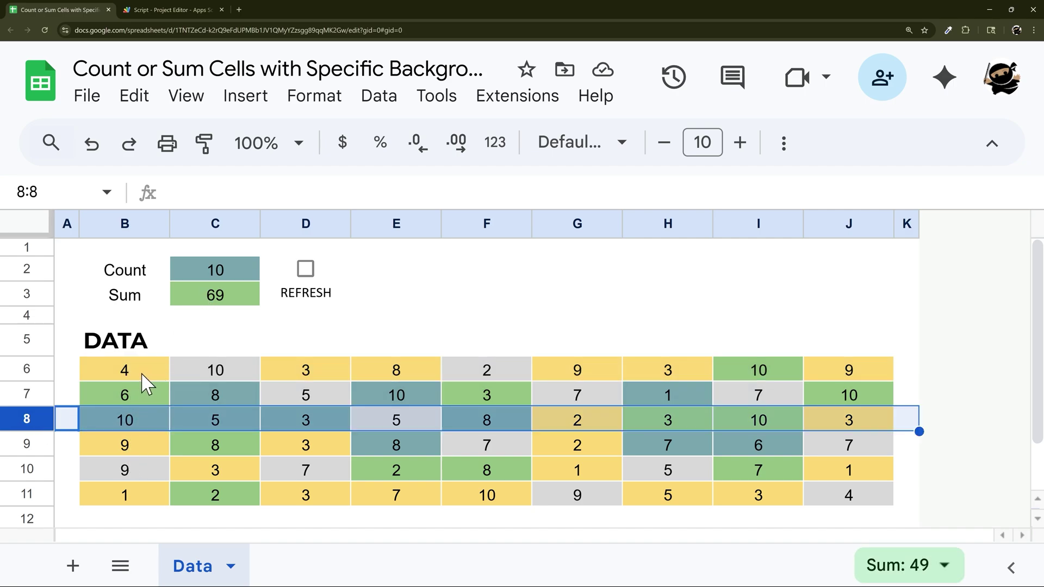
click(130, 228)
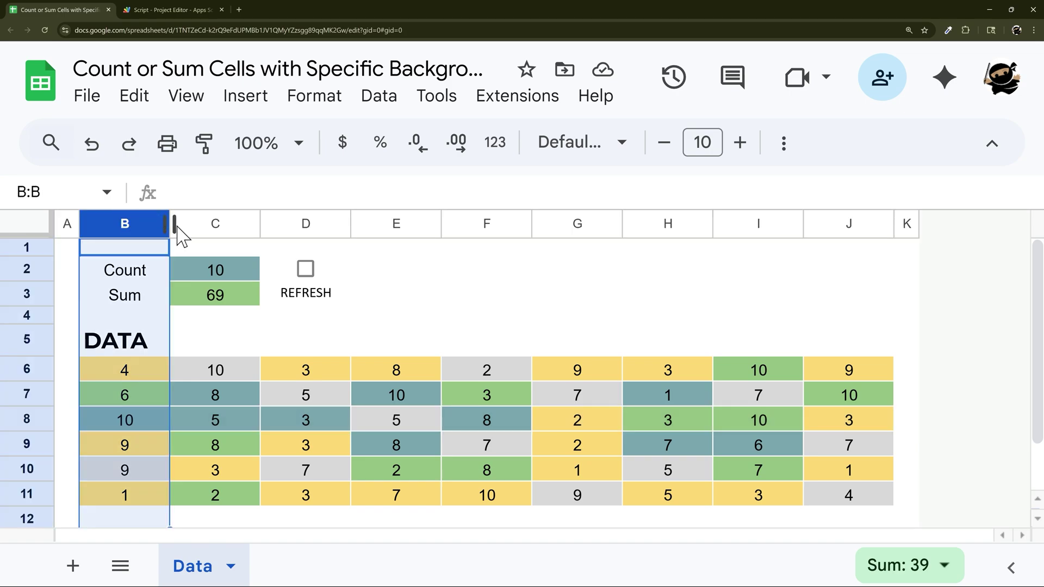
click(205, 224)
click(303, 229)
click(166, 10)
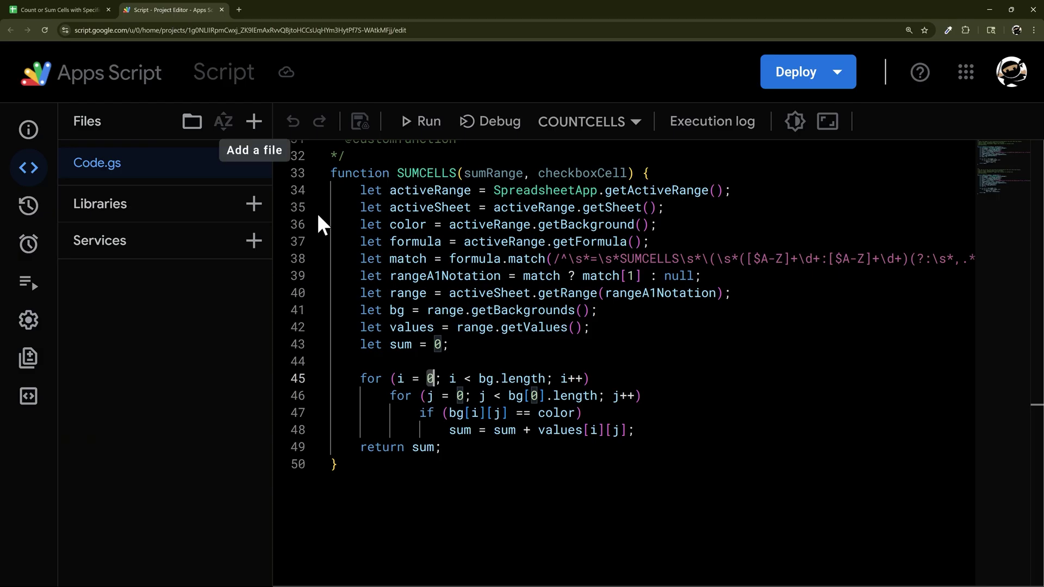
drag(539, 431, 637, 431)
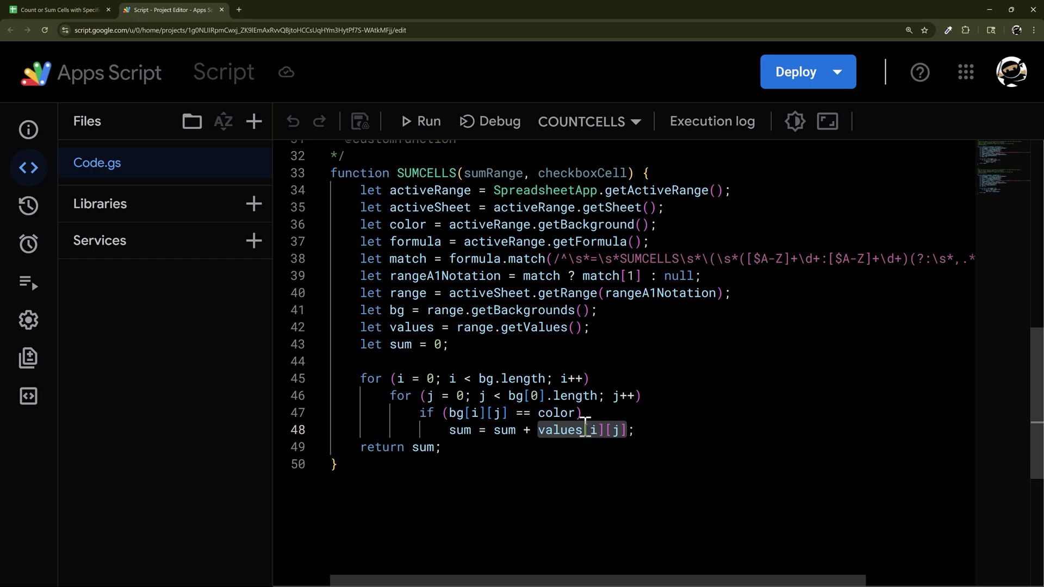
click(98, 11)
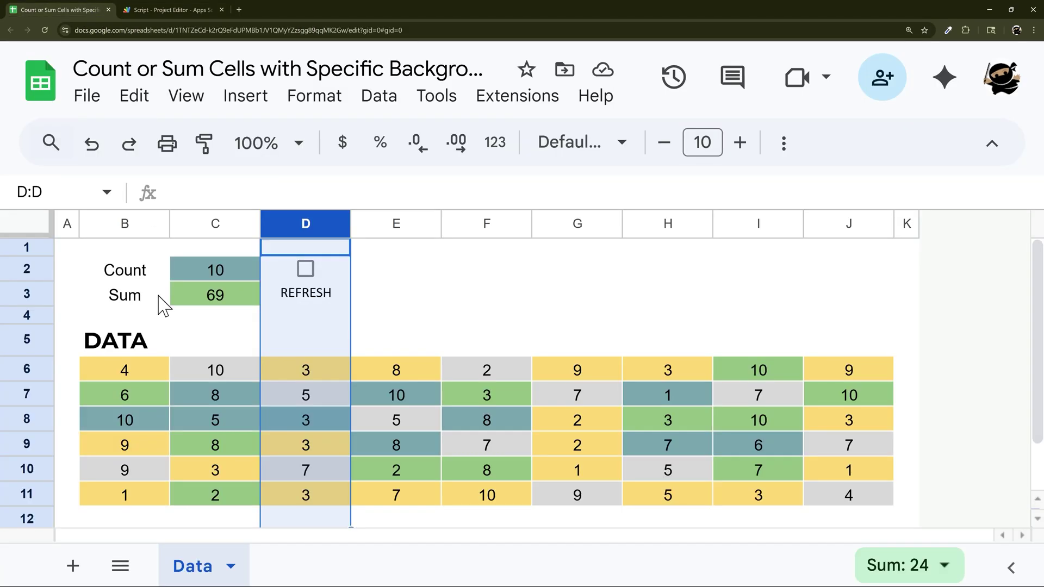
click(131, 376)
click(189, 369)
click(296, 381)
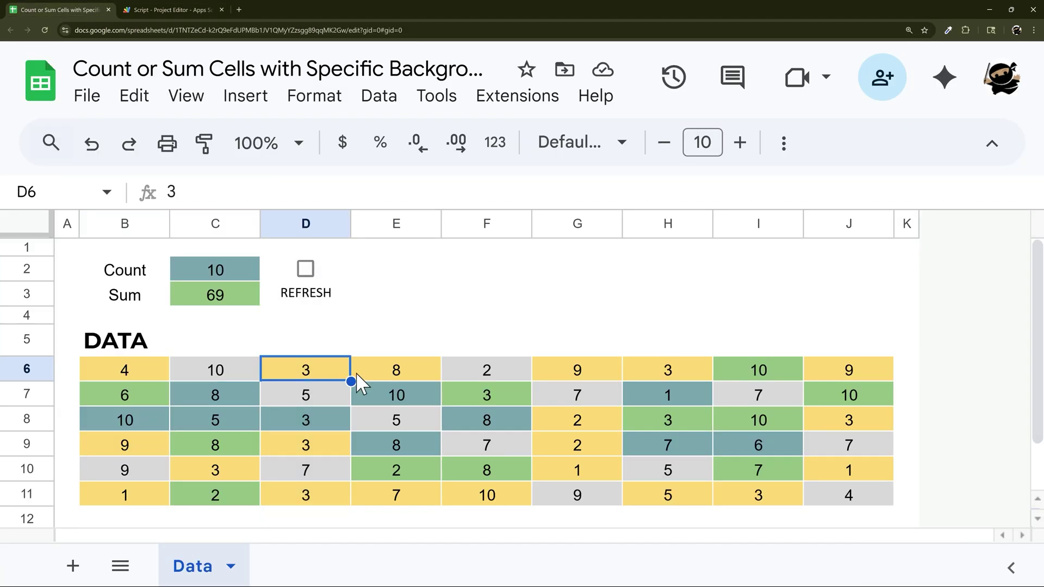
click(380, 375)
click(479, 374)
click(574, 379)
click(674, 379)
click(773, 377)
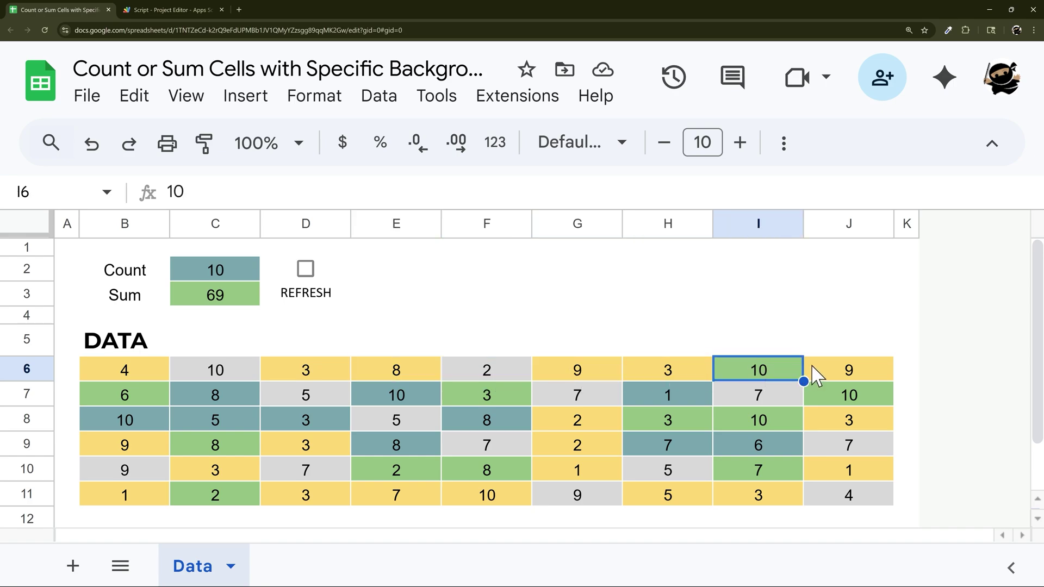
click(816, 374)
click(122, 388)
click(235, 393)
click(264, 389)
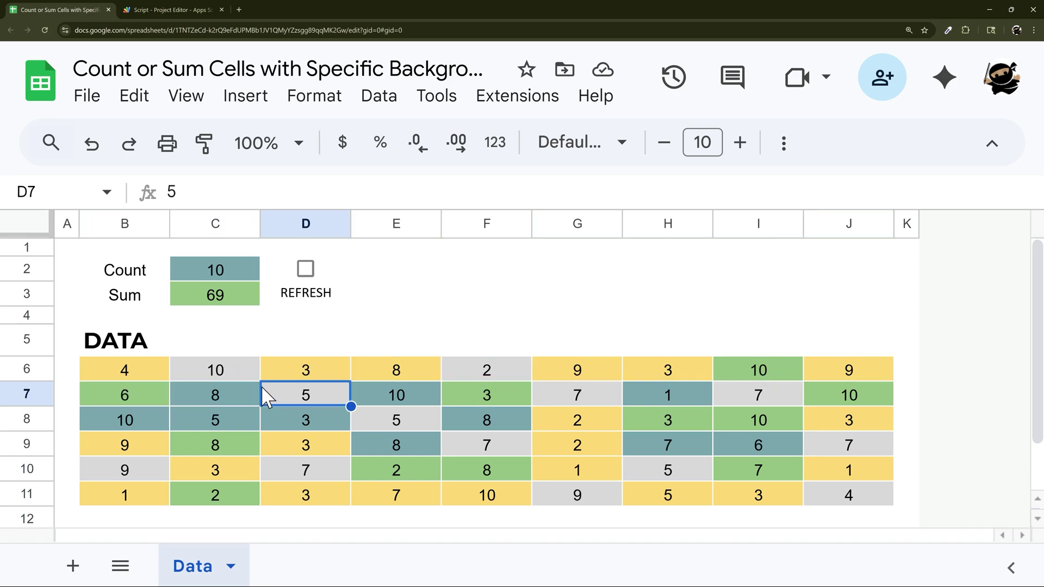
click(152, 378)
click(249, 379)
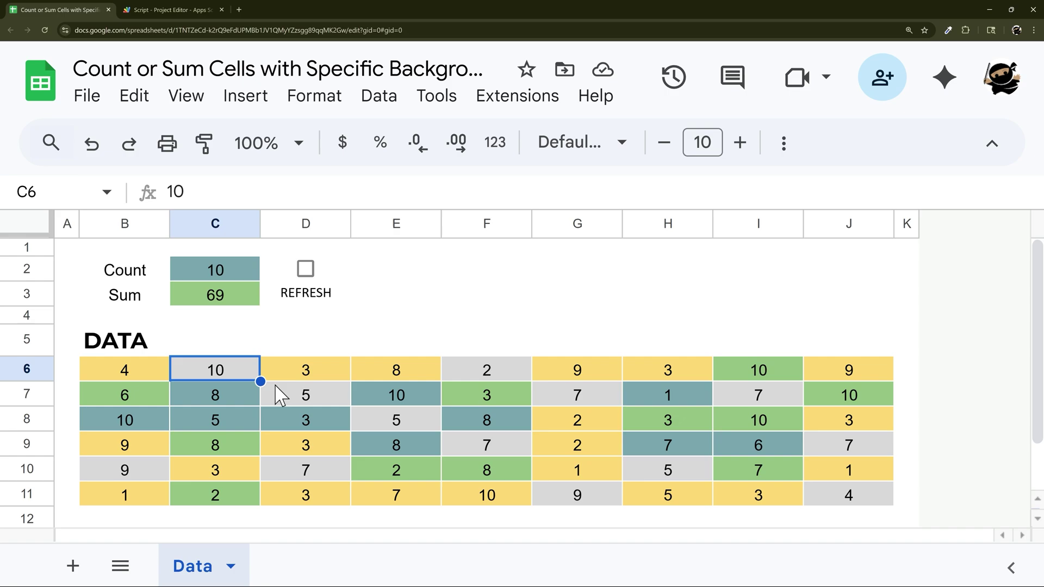
click(146, 374)
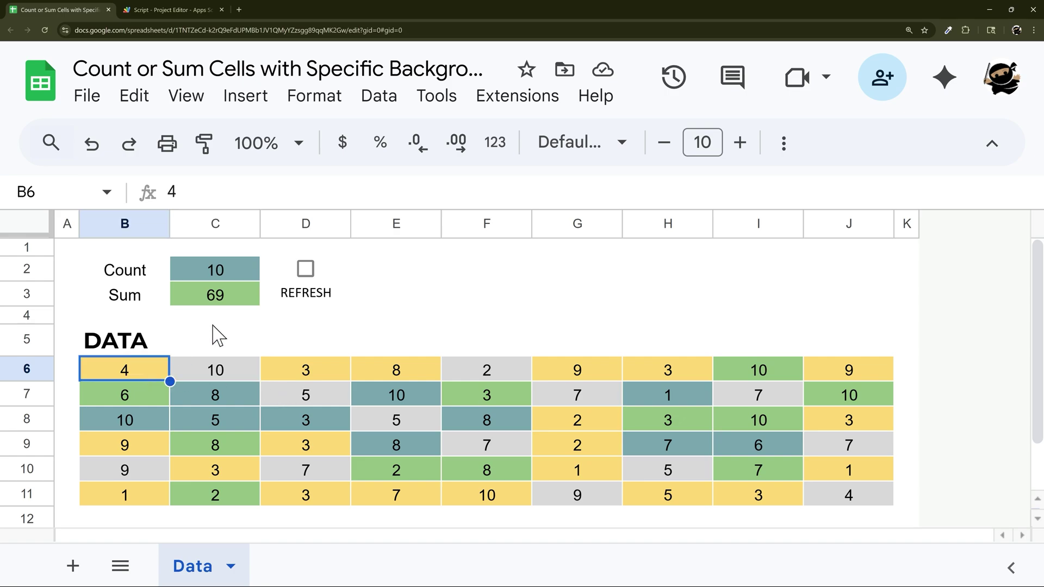
click(224, 269)
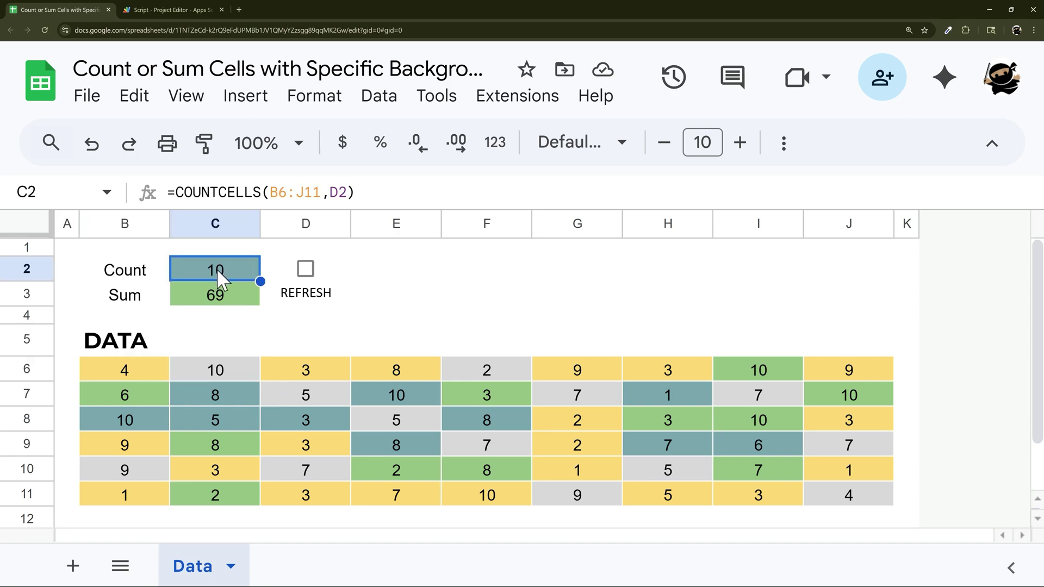
click(222, 299)
click(139, 373)
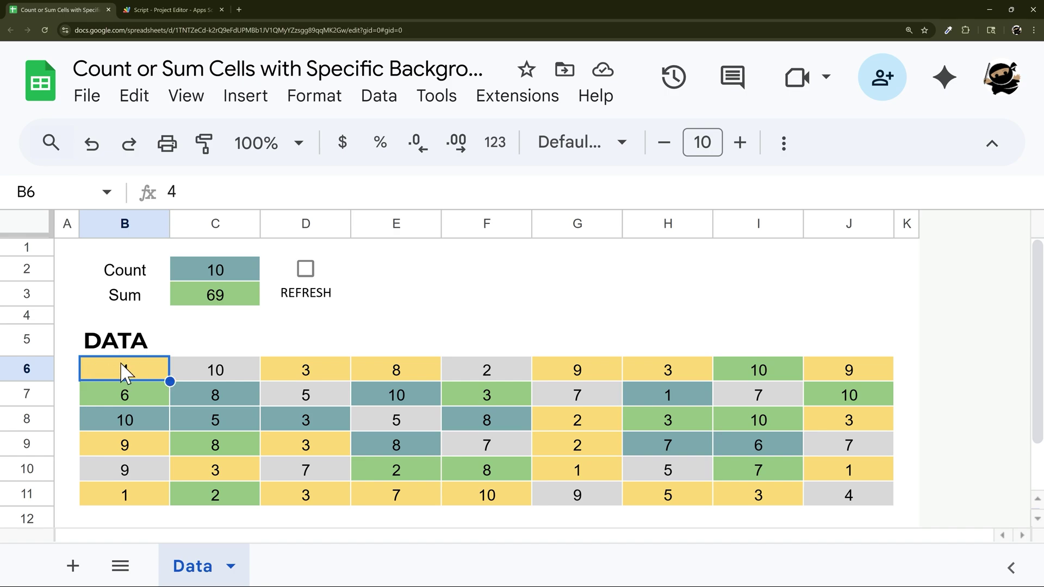